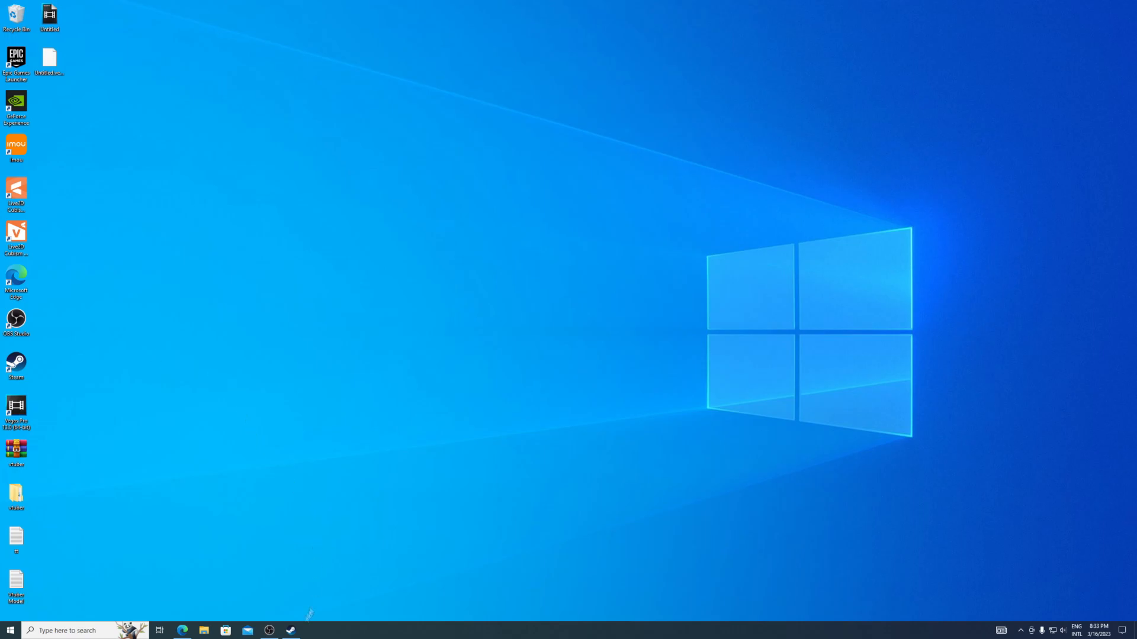
- Switch to Steam and search the store for "vtuber studio"
click(292, 631)
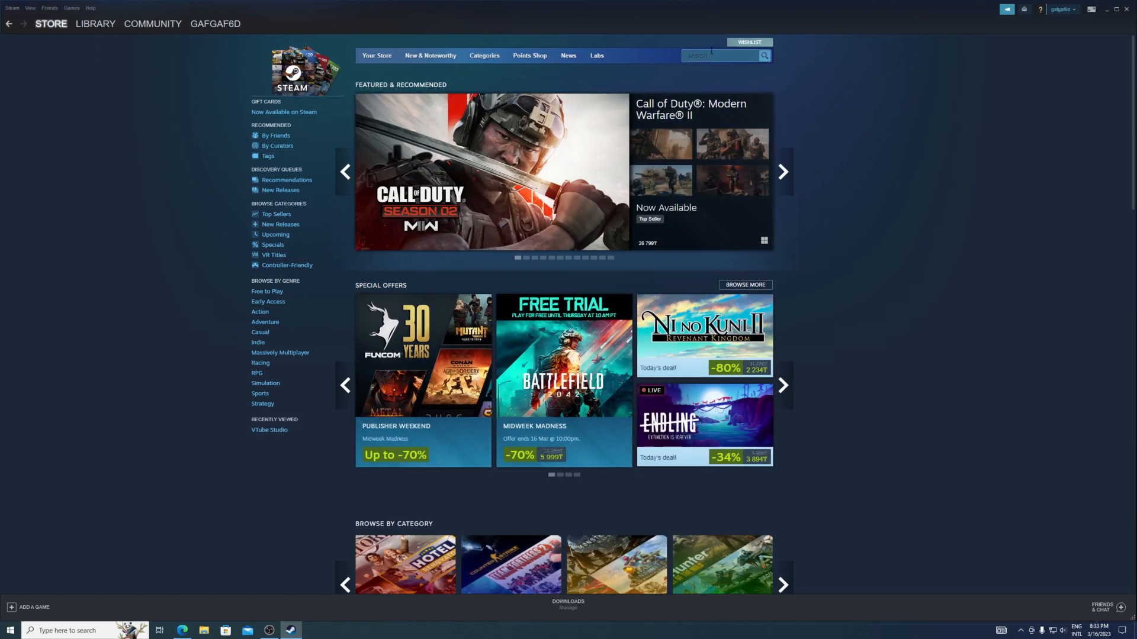
click(711, 51)
text(vtuber studio)
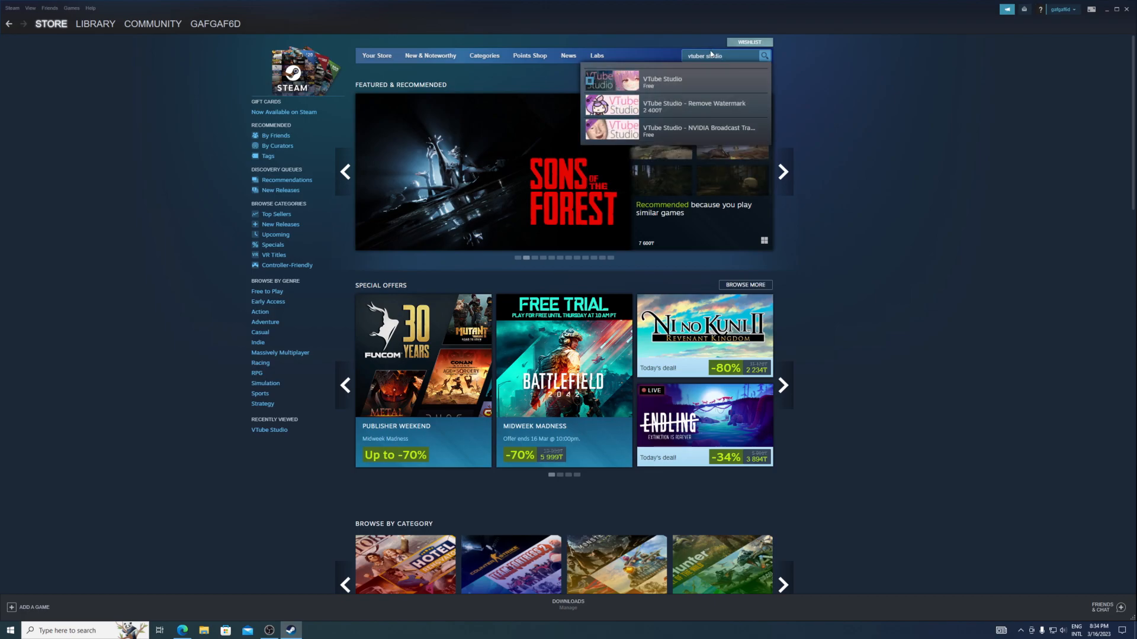
key(Return)
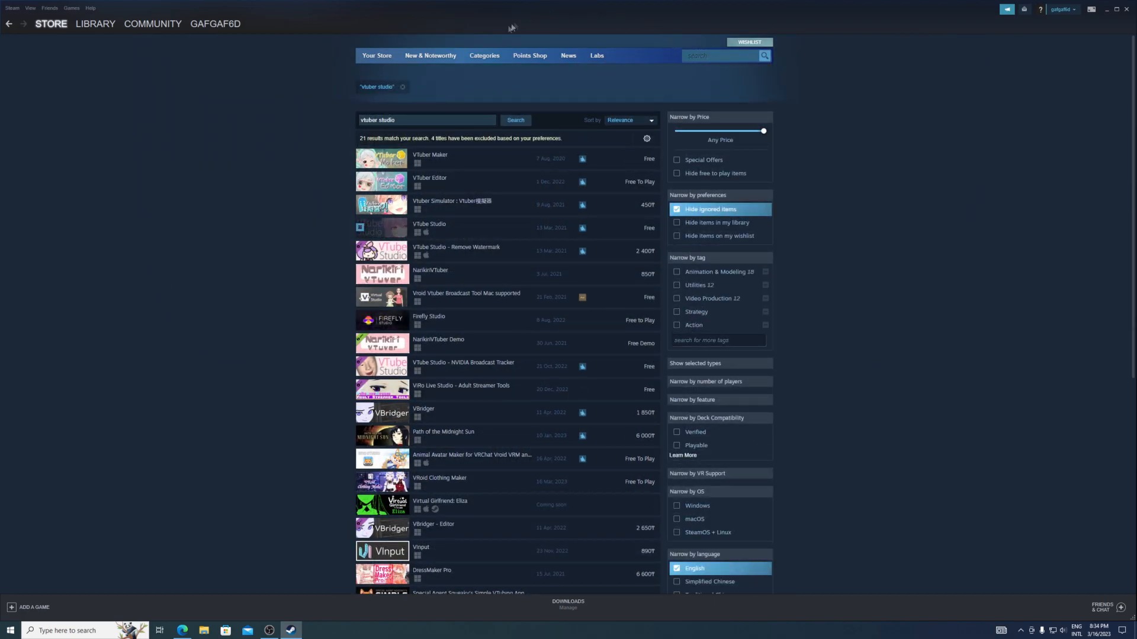
- Launch VTube Studio from its Steam store page and dismiss the transparency and webcam tracking notices
mouse_move(395, 229)
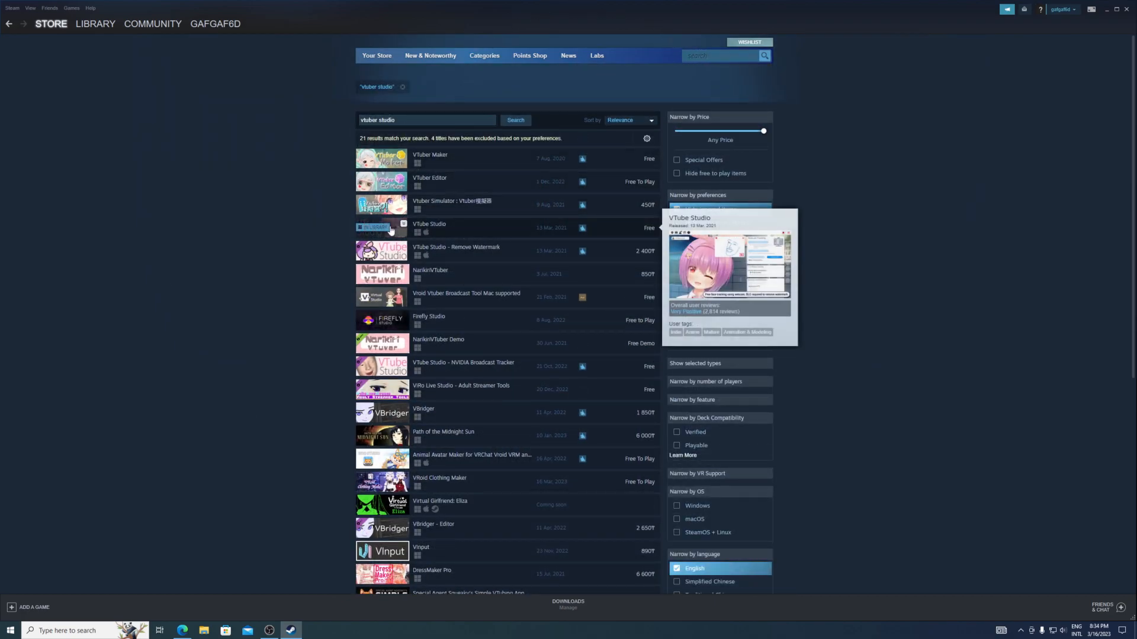
click(463, 229)
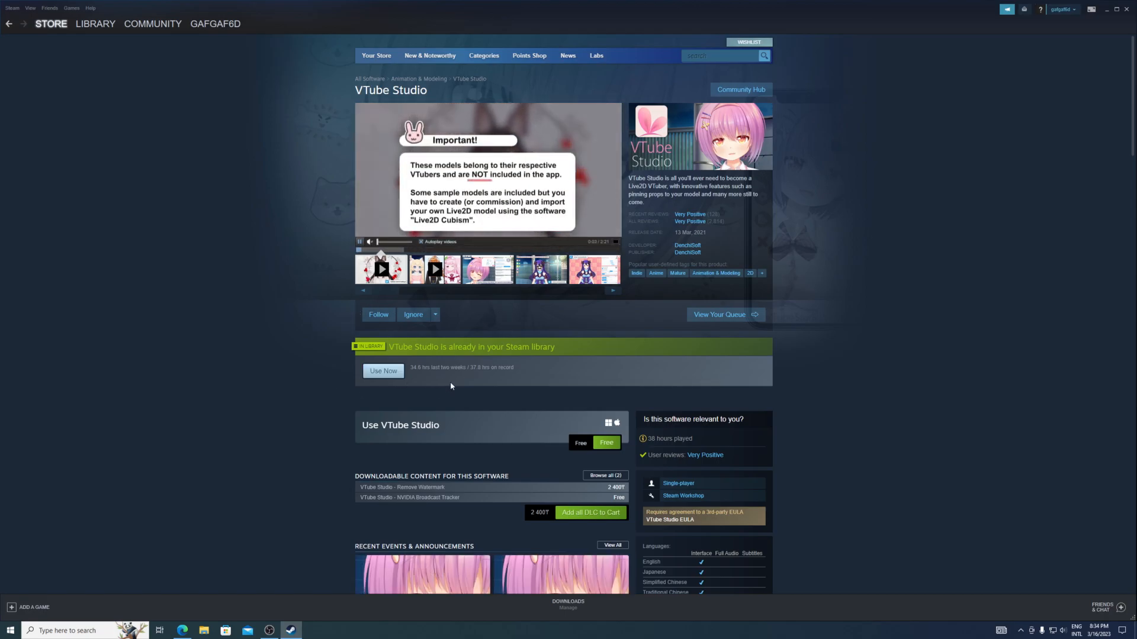
click(383, 371)
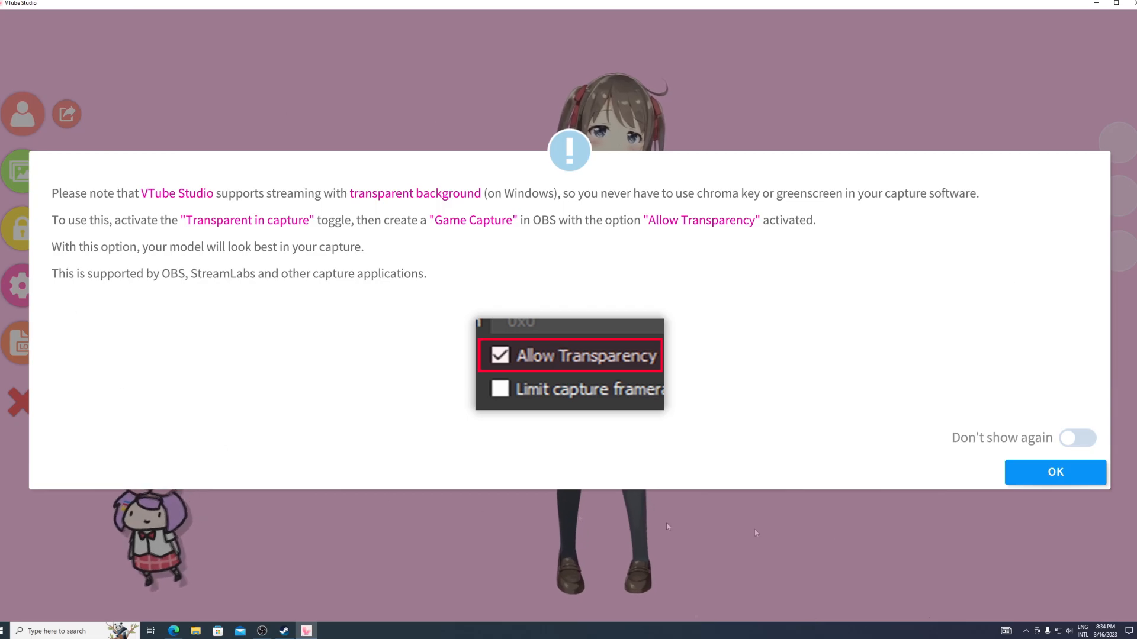
click(1026, 474)
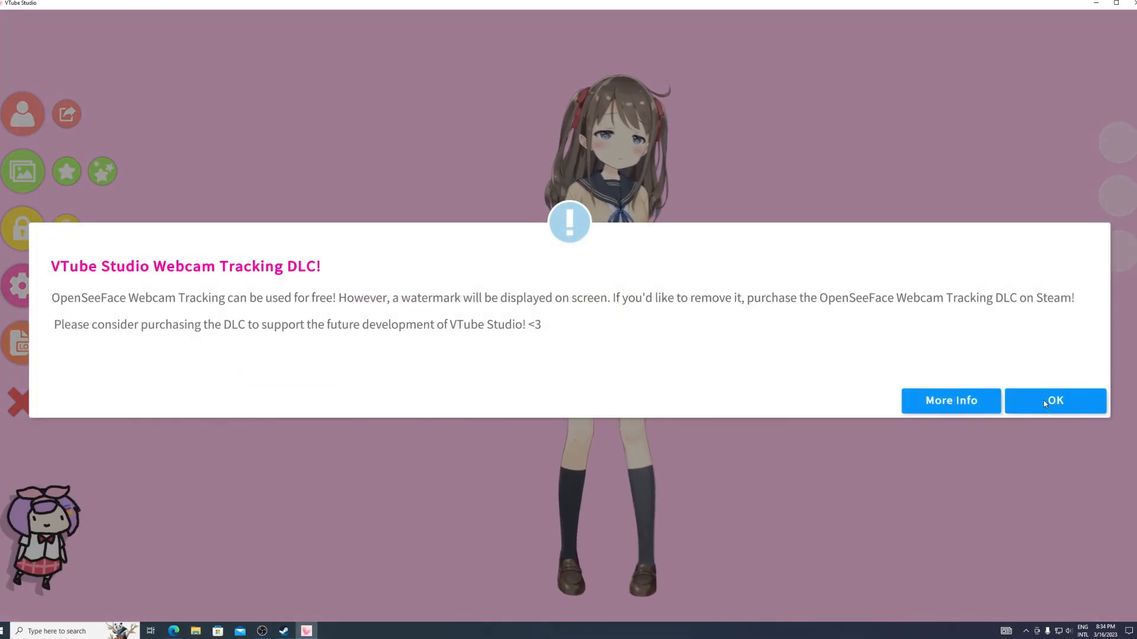
click(1045, 402)
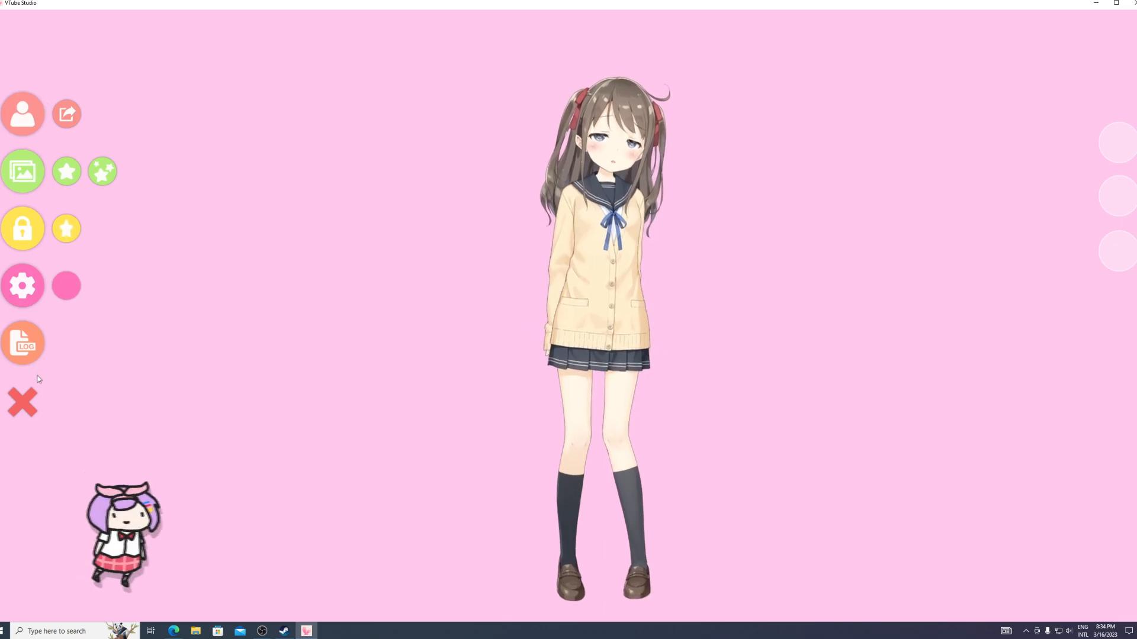
- Load the Hiyori_A model, move it a little to the left and scale it slightly smaller
click(18, 121)
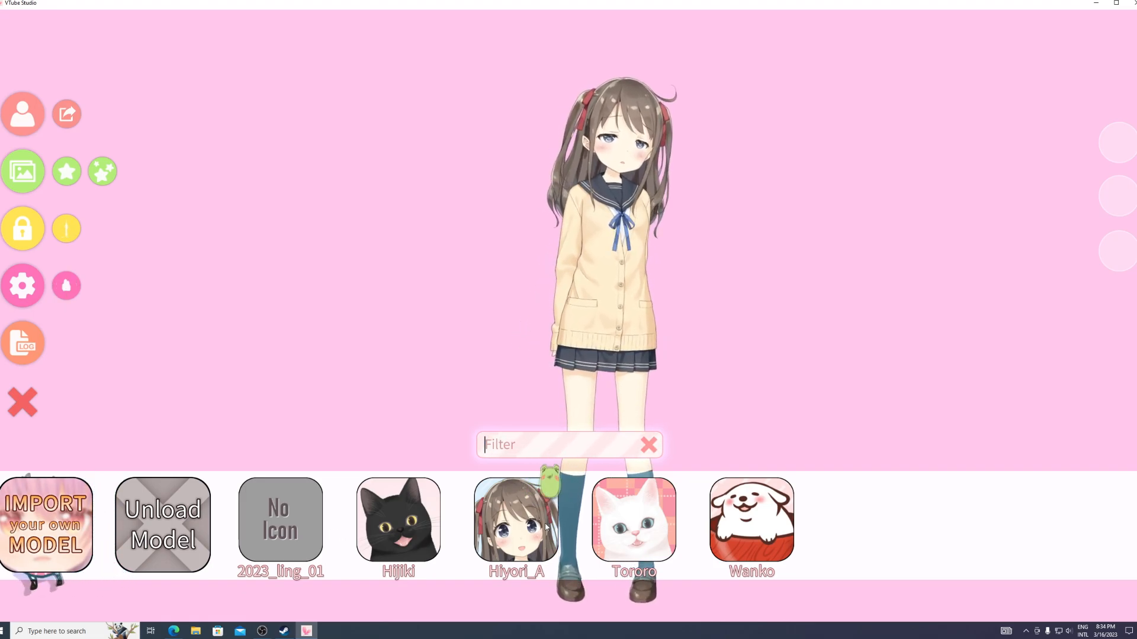
click(509, 533)
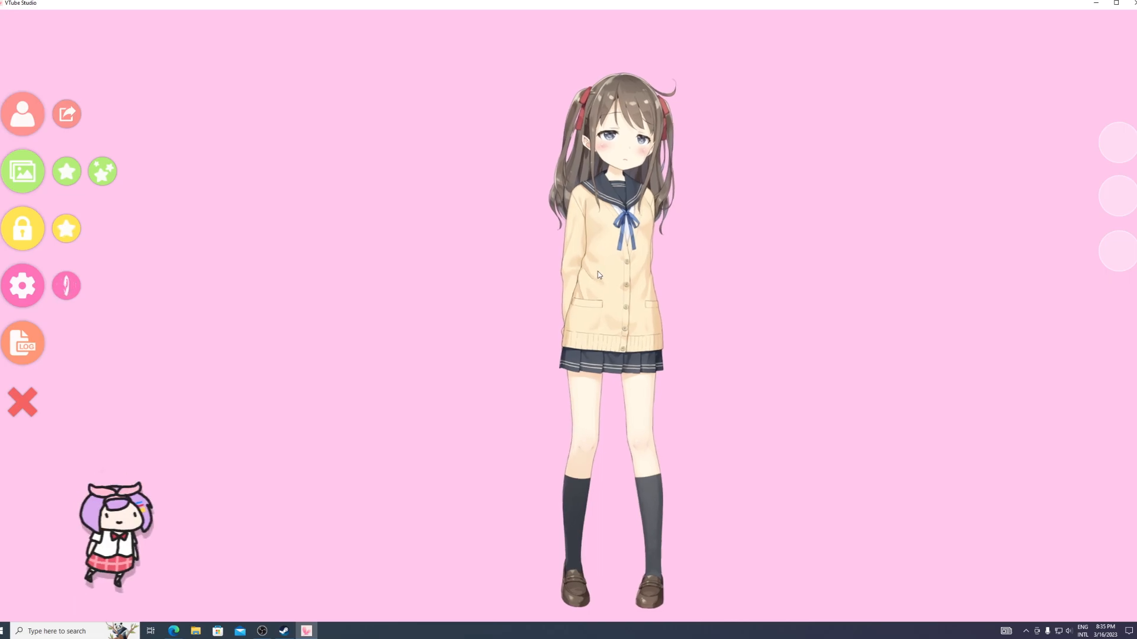
drag(594, 272, 532, 257)
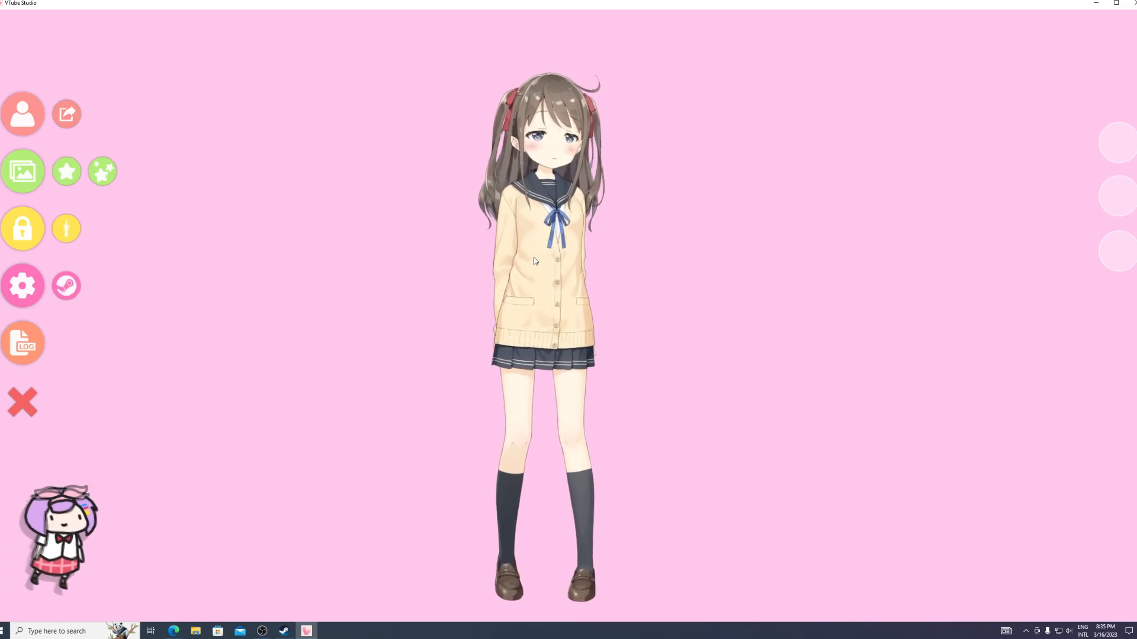
scroll(546, 178, up, 5)
scroll(546, 177, down, 5)
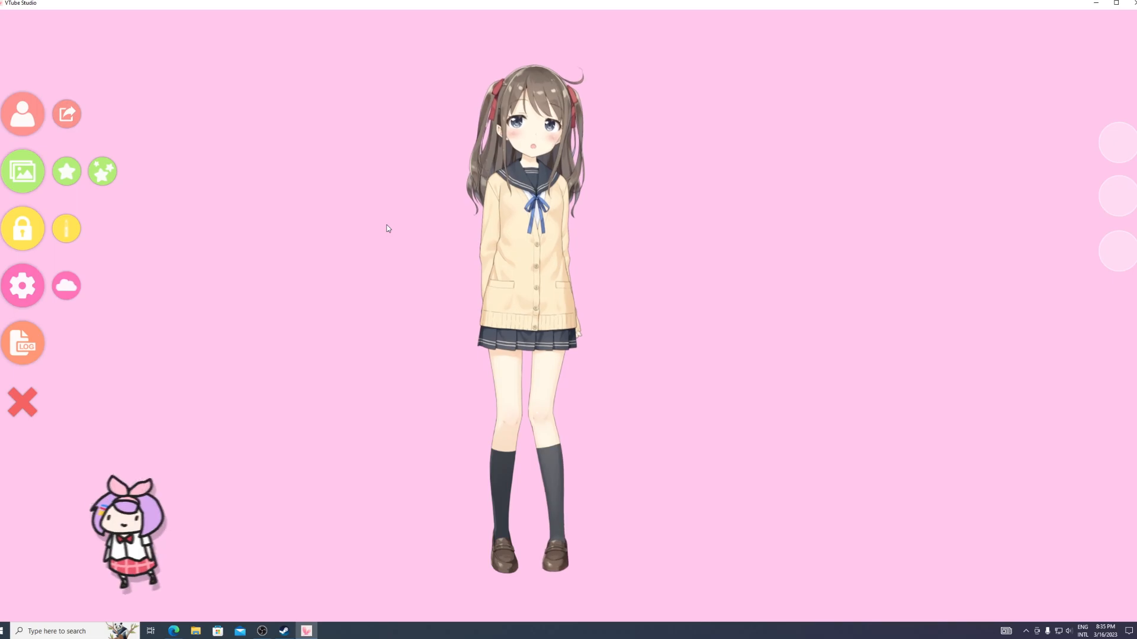
- Open the webcam tracking settings and turn the camera off
click(33, 292)
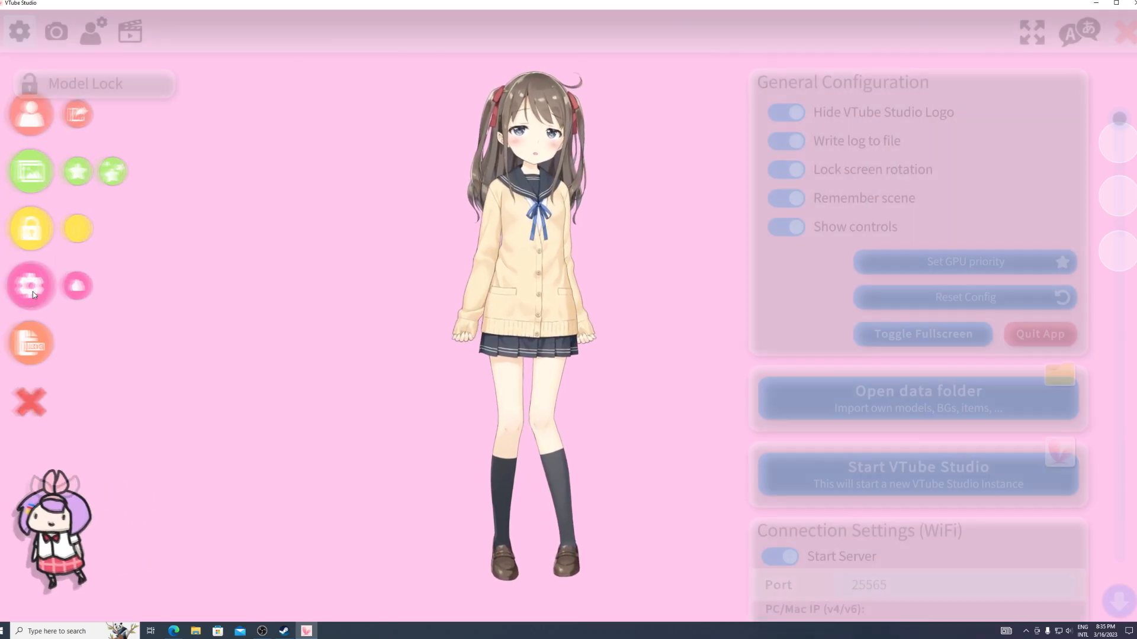
click(57, 32)
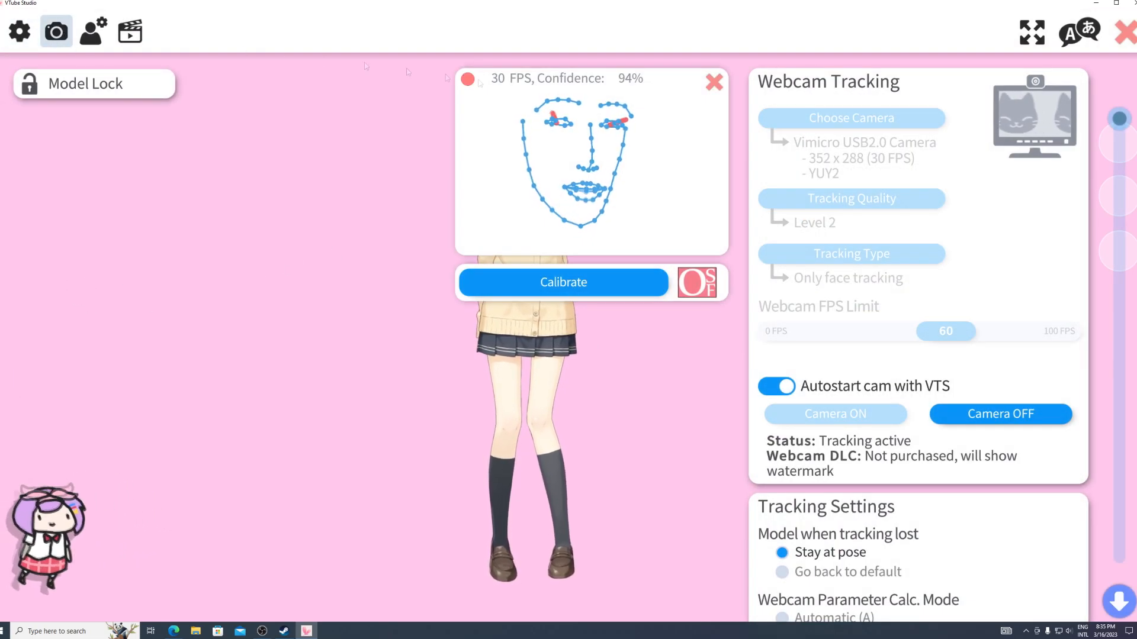
click(1009, 420)
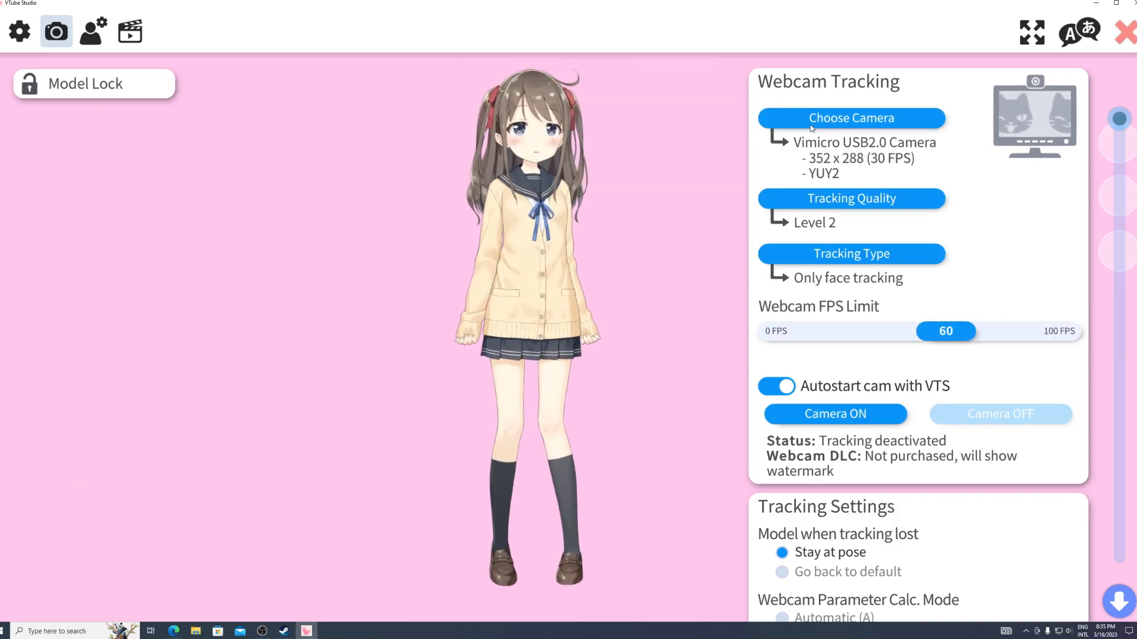
- Select the Vimicro USB2.0 Camera as the tracking webcam and look through its available resolutions
click(812, 125)
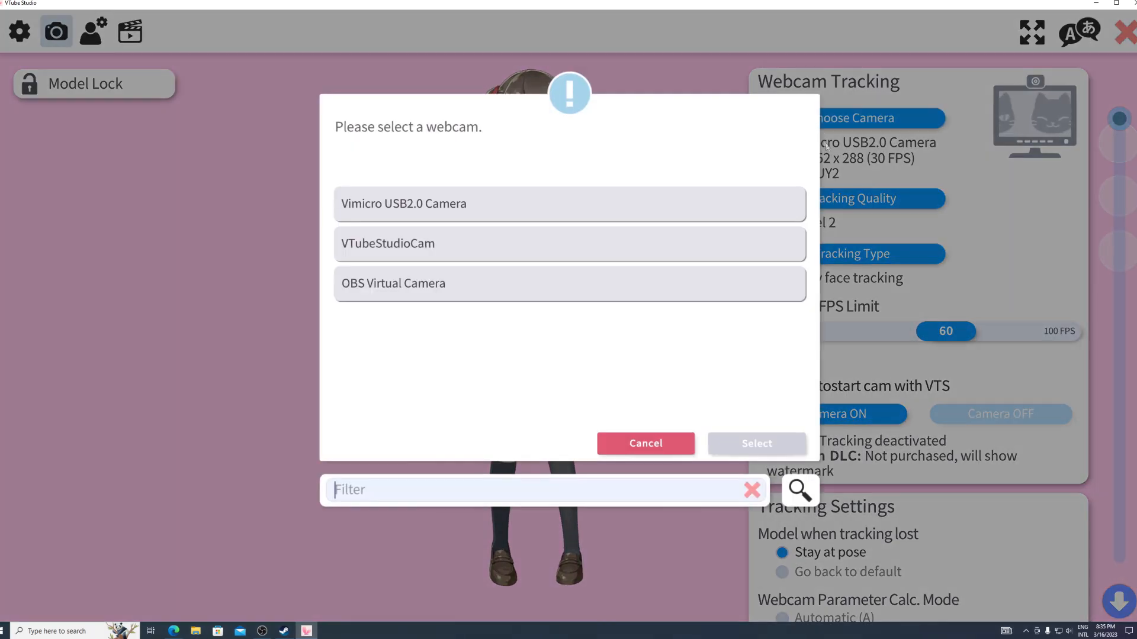
click(432, 205)
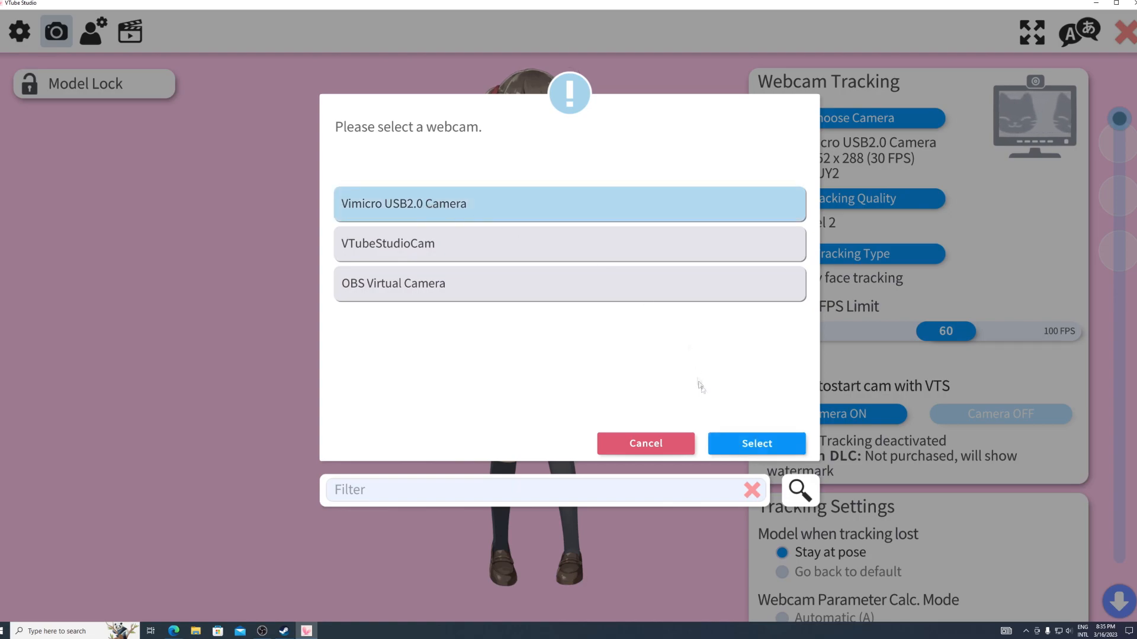
click(740, 443)
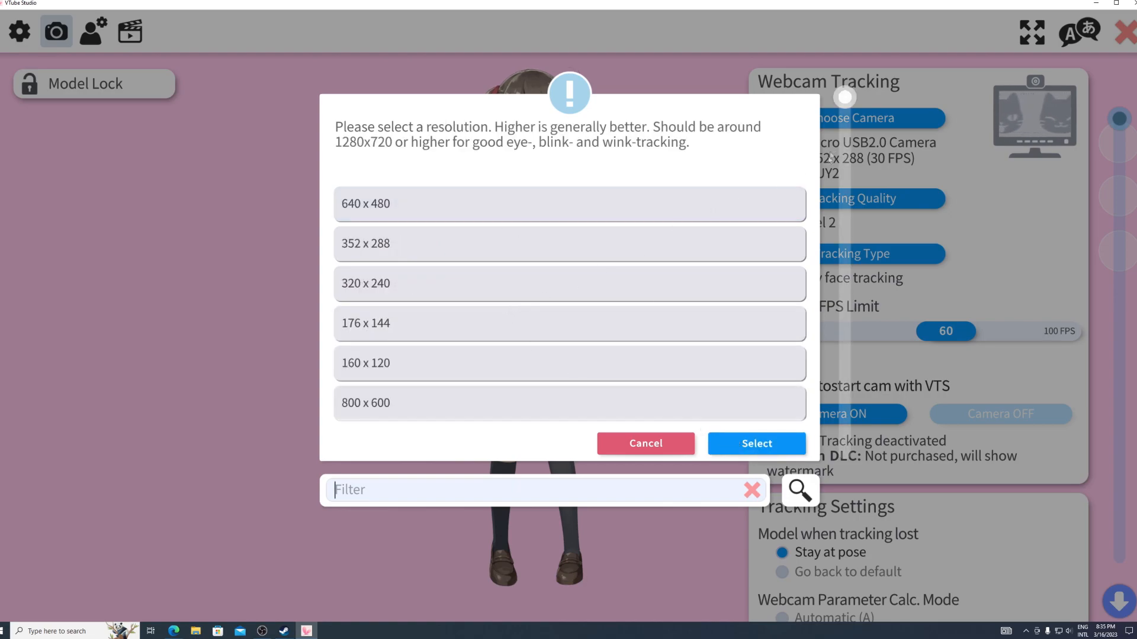
drag(848, 105, 849, 438)
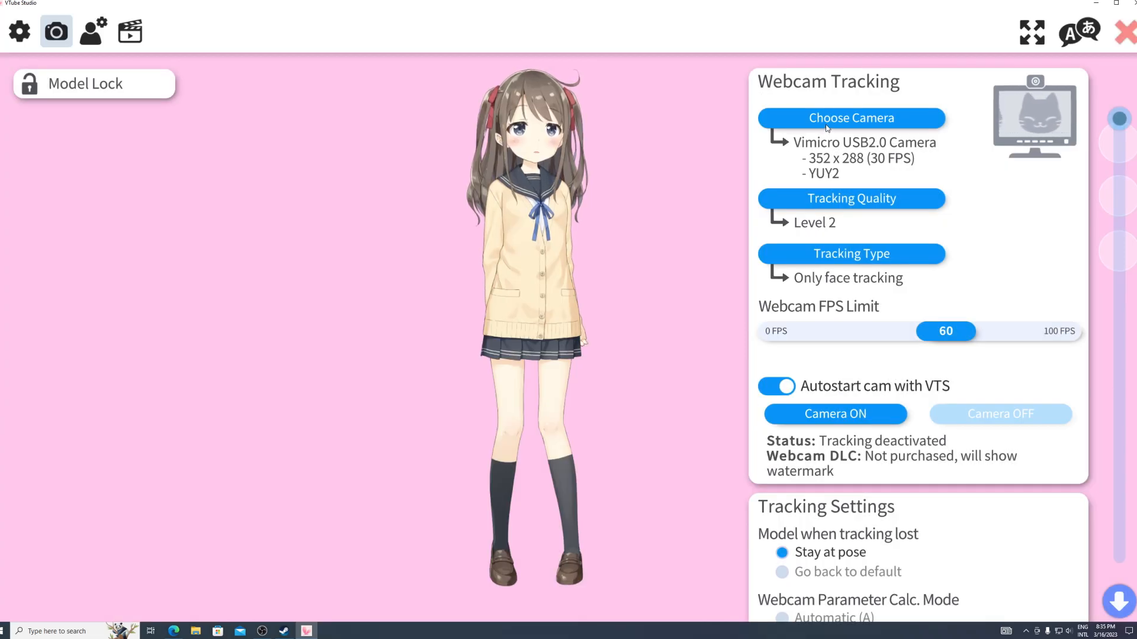
- Turn the camera on, calibrate the face tracking, and close the tracking preview and settings to return to the model view
click(805, 417)
click(1043, 401)
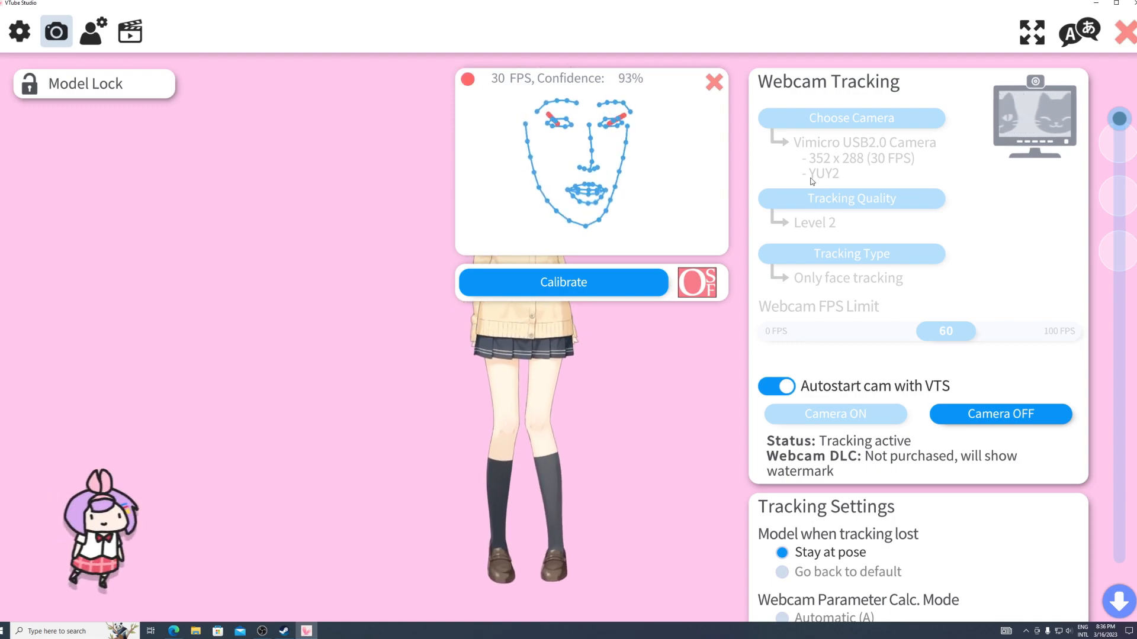
click(541, 285)
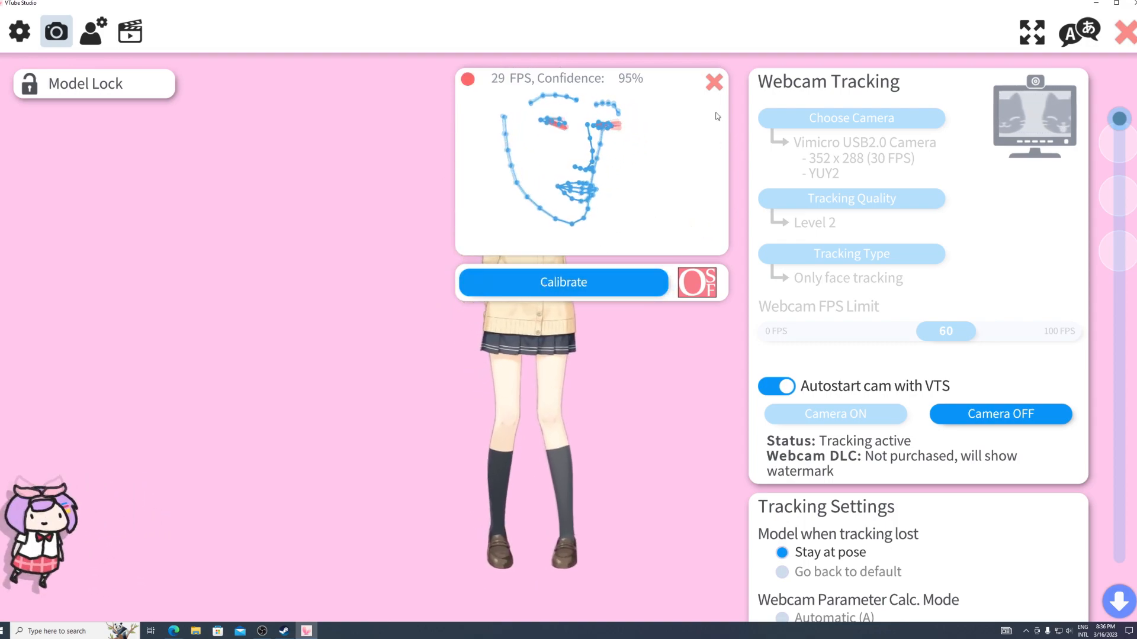
click(717, 83)
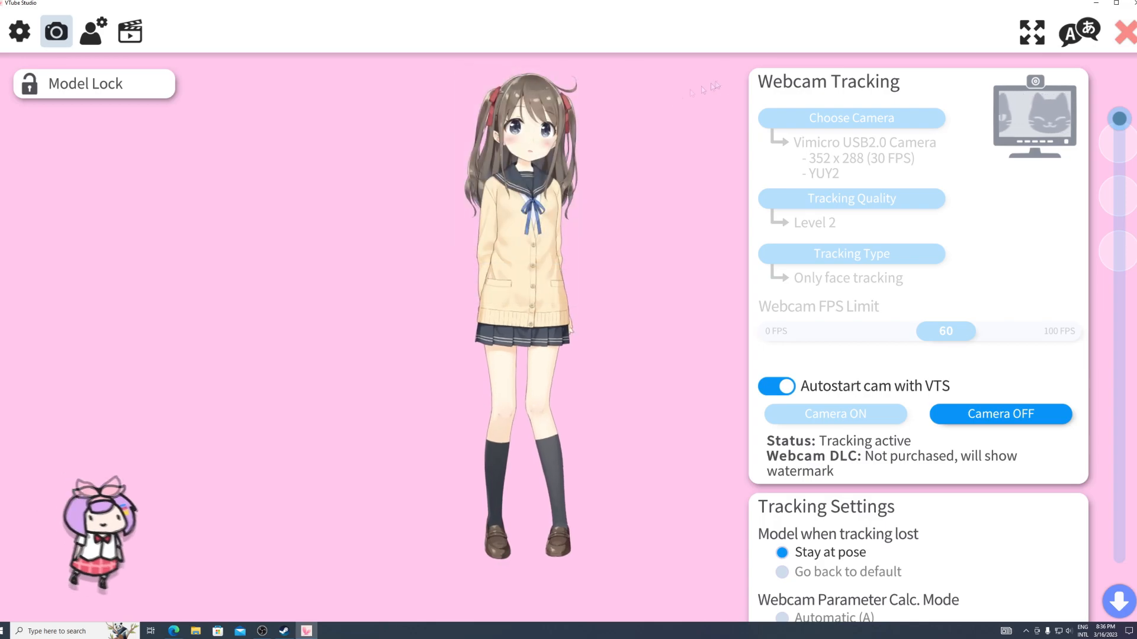
click(1125, 35)
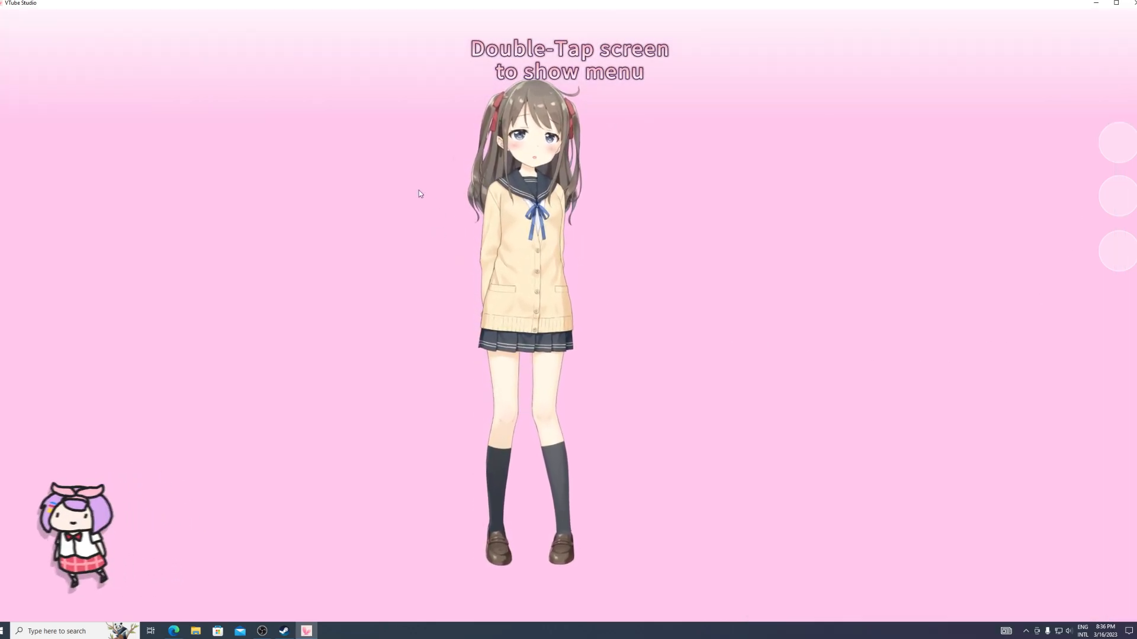
double_click(419, 193)
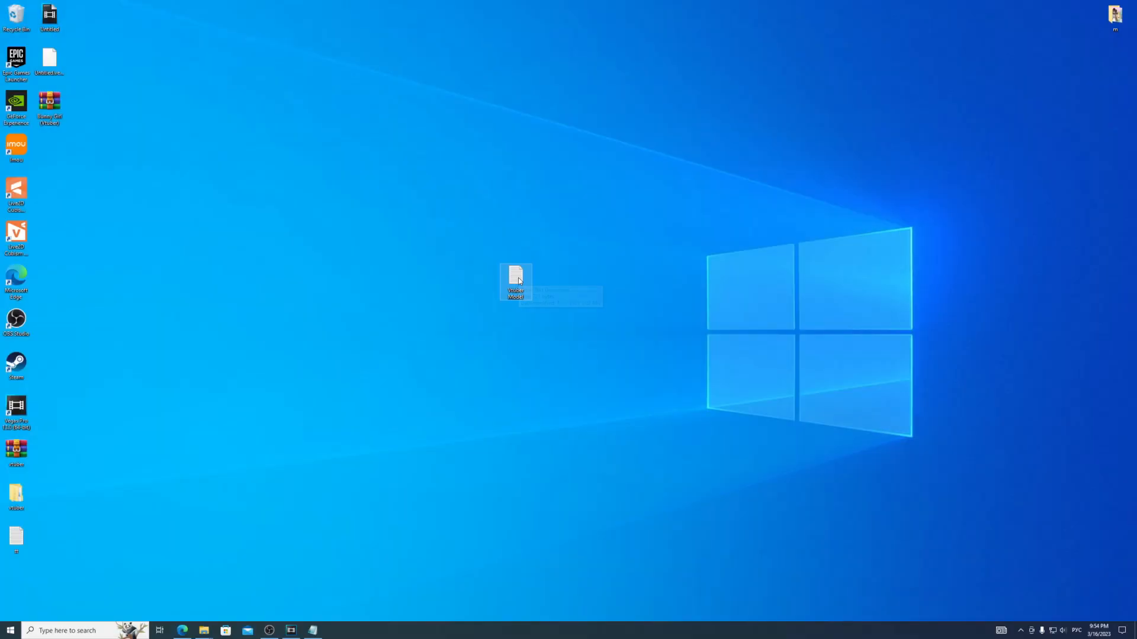
- Open the Vtuber Model text file on the desktop and copy its DropBox download link
double_click(517, 262)
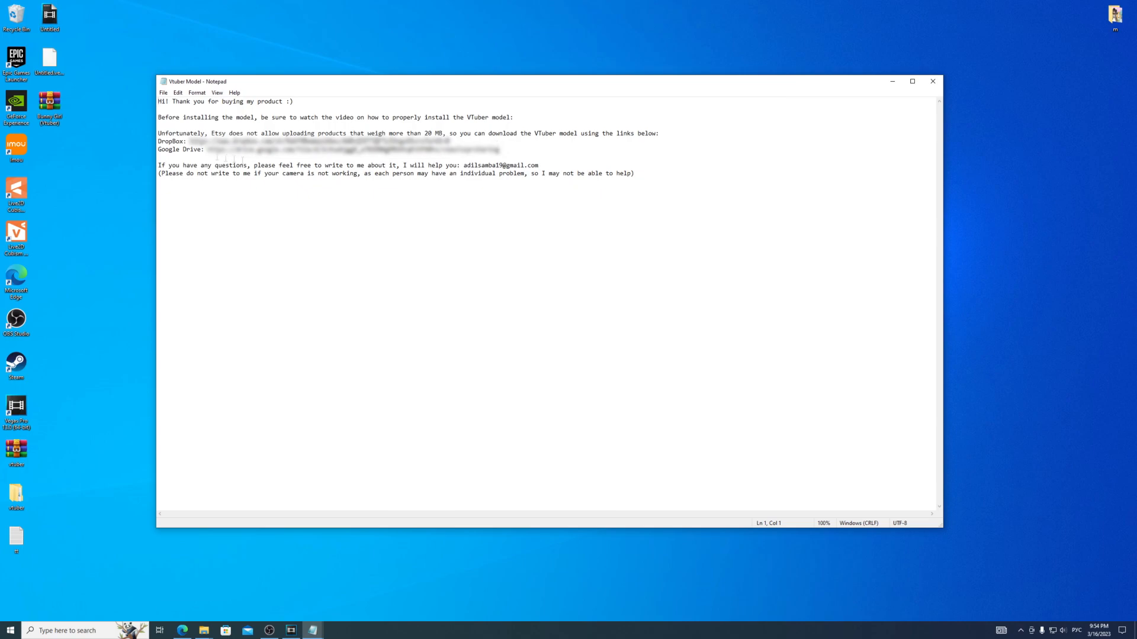
drag(450, 142, 522, 148)
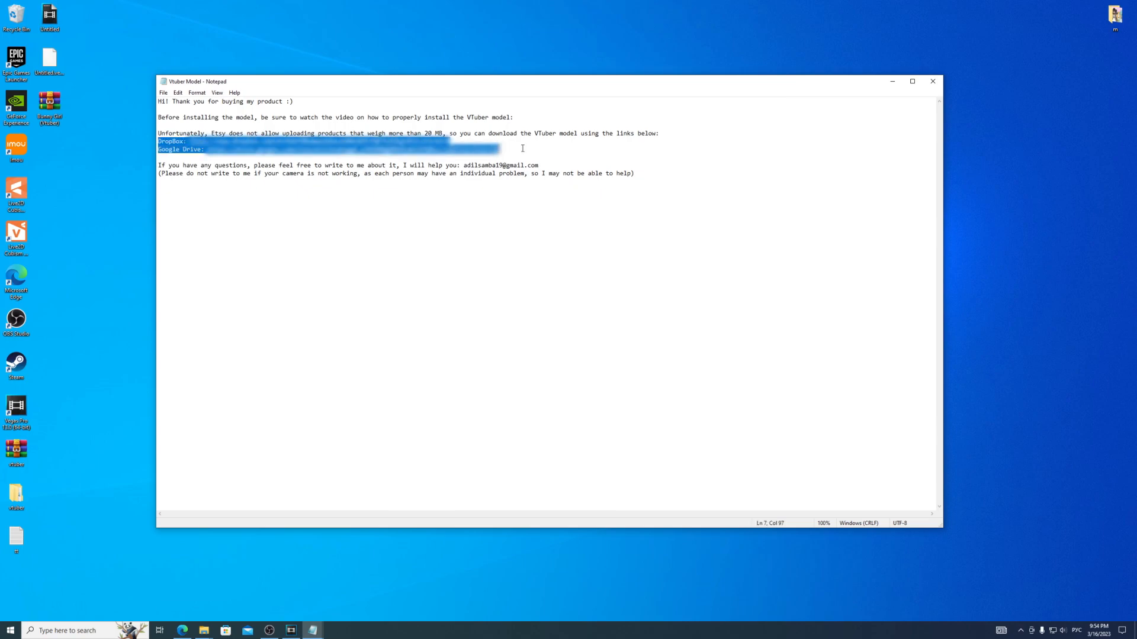
click(512, 148)
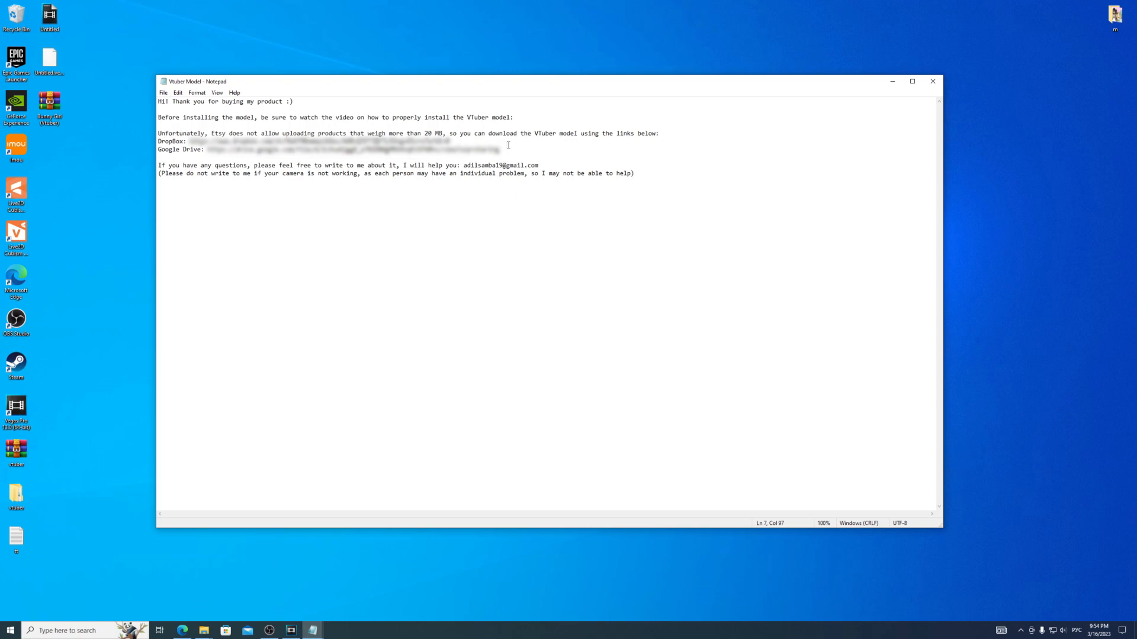
drag(413, 142, 250, 142)
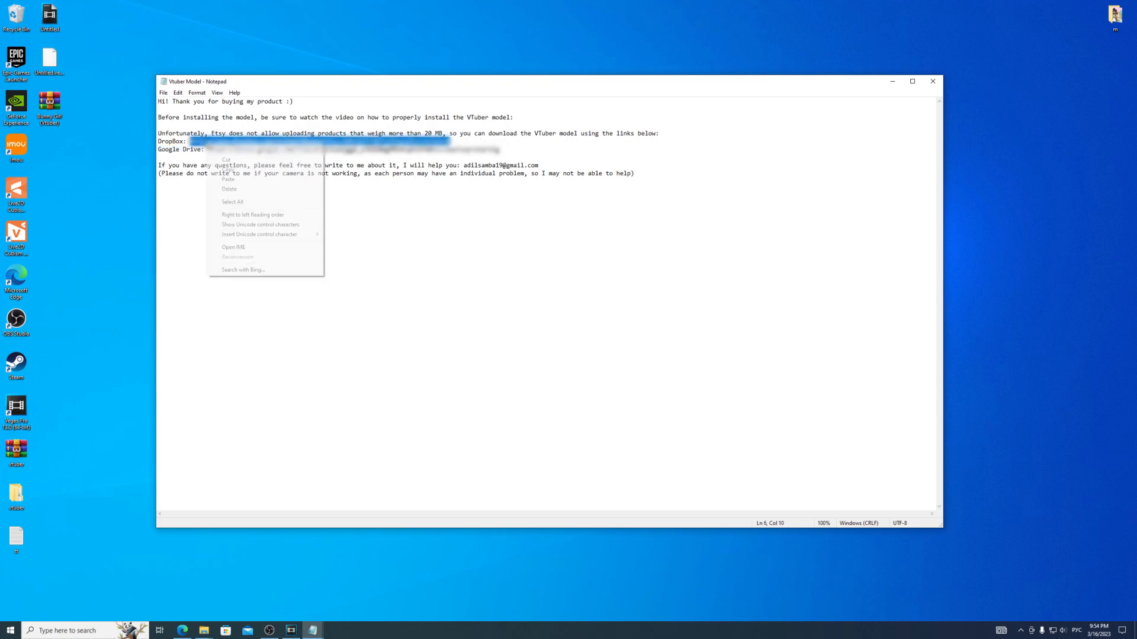
click(229, 171)
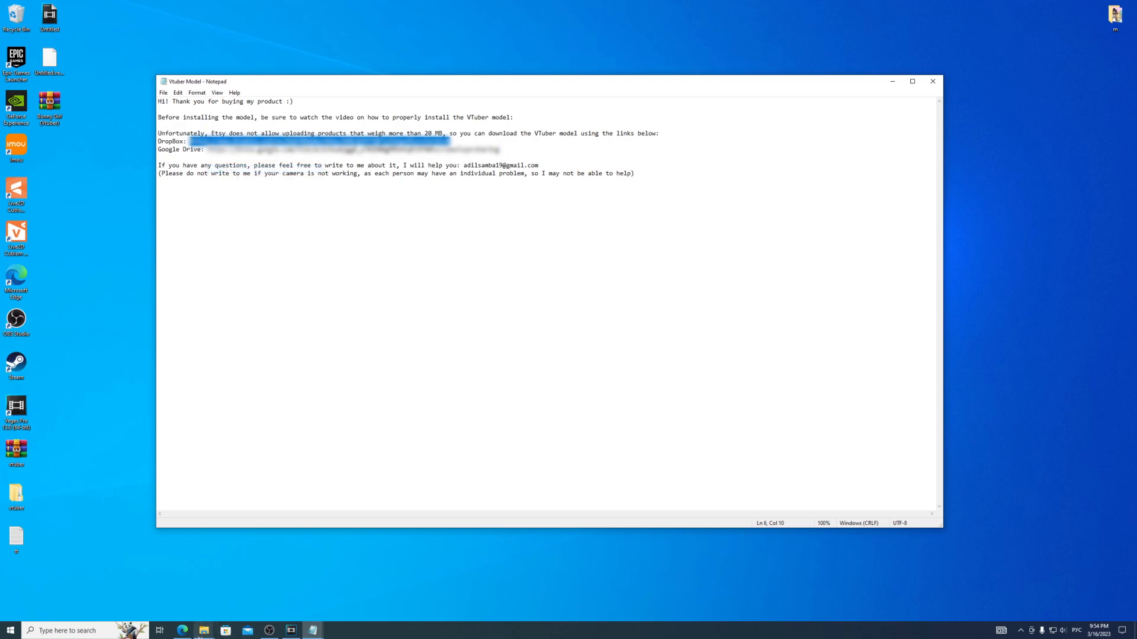
- Switch to Microsoft Edge, open the copied Dropbox link and download the Bunny Girl (Vtuber) folder
click(182, 631)
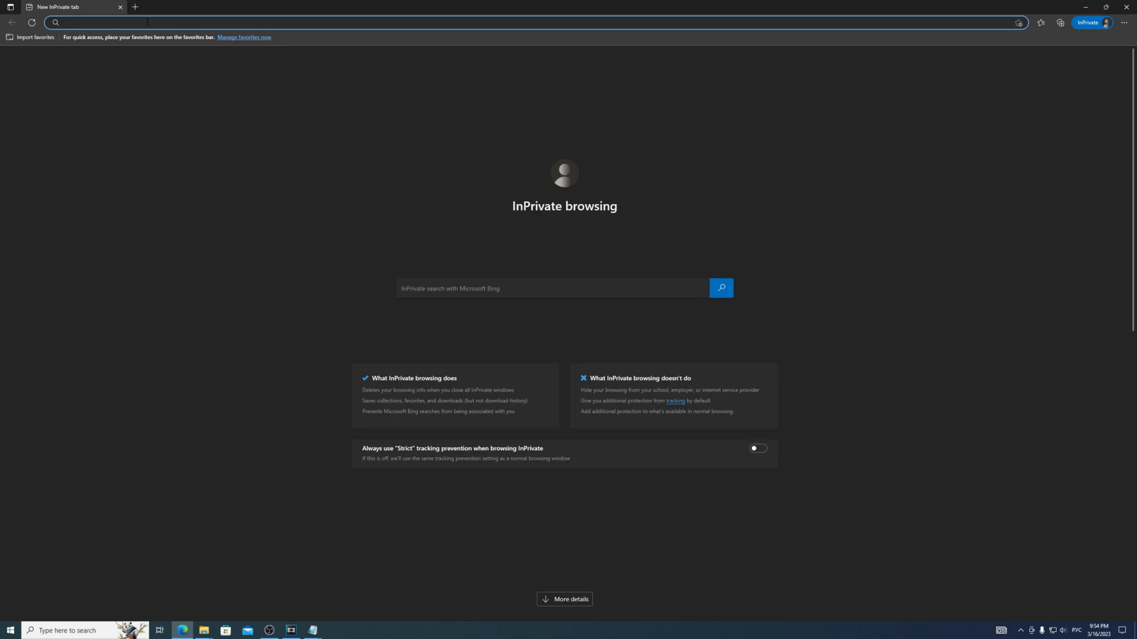
right_click(148, 22)
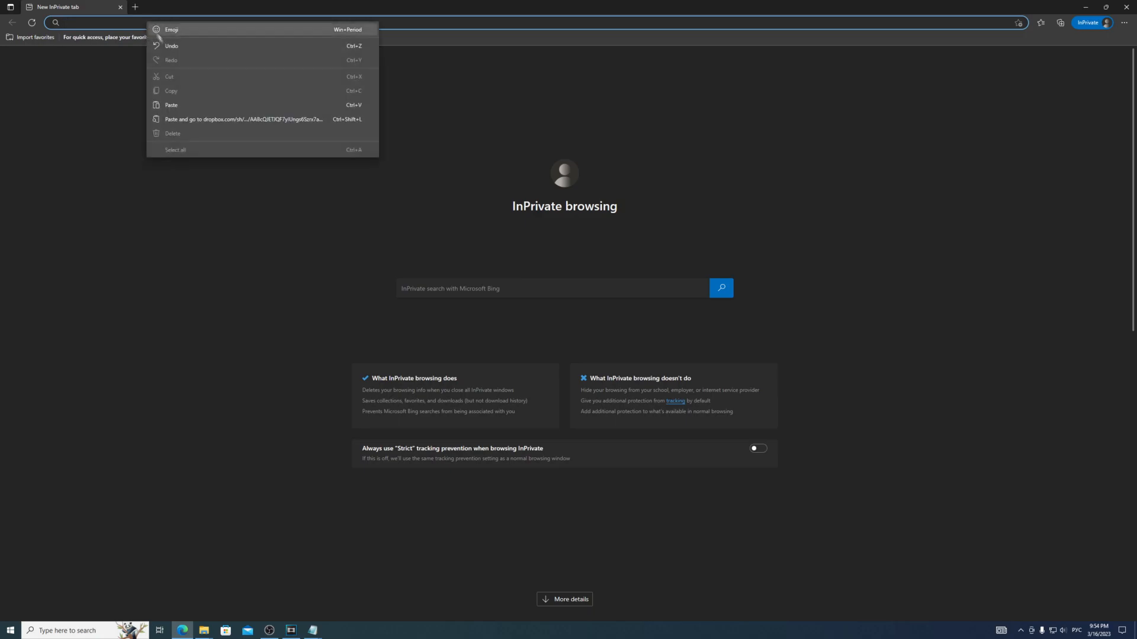
click(167, 104)
key(Return)
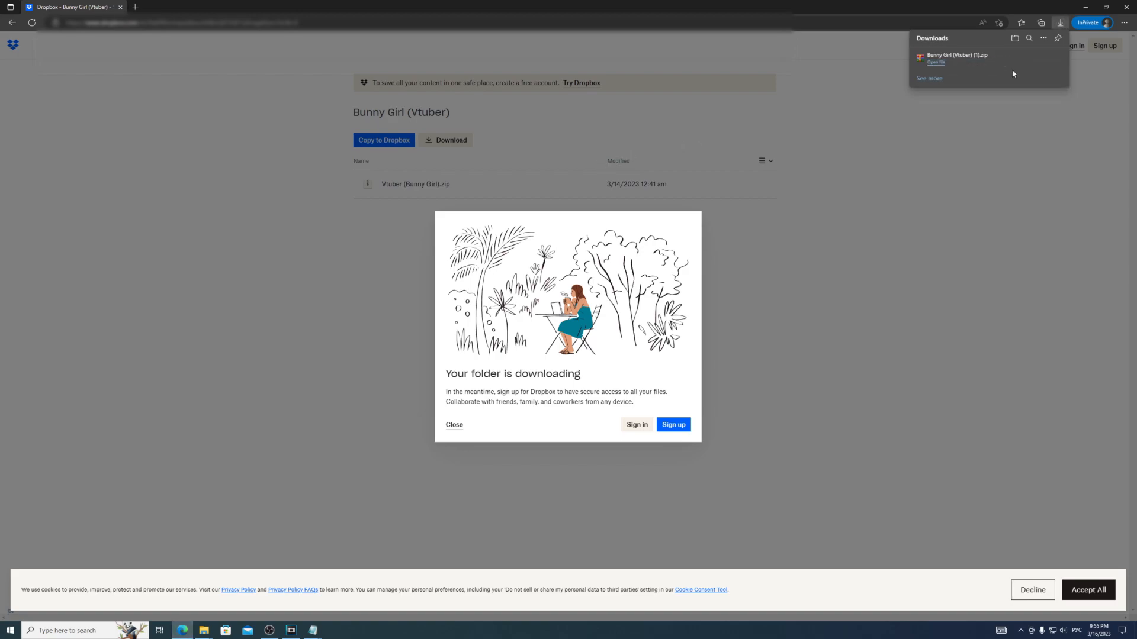
- Show the downloaded archive in the Downloads folder and try to move Bunny Girl (Vtuber) to the desktop
click(1015, 40)
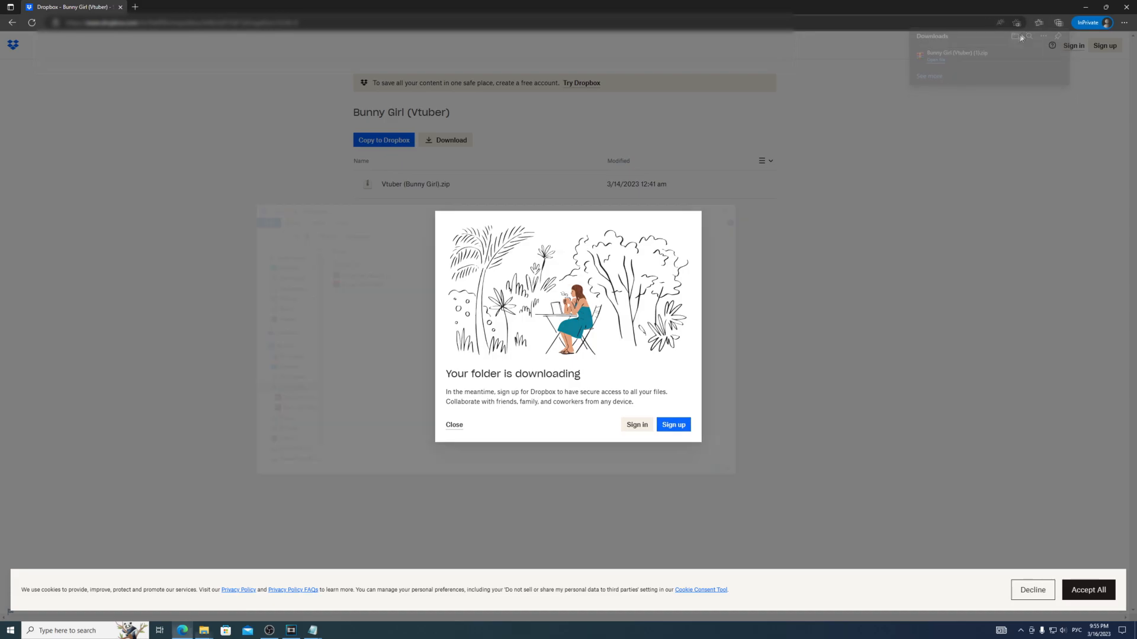
click(1085, 7)
drag(337, 288, 384, 286)
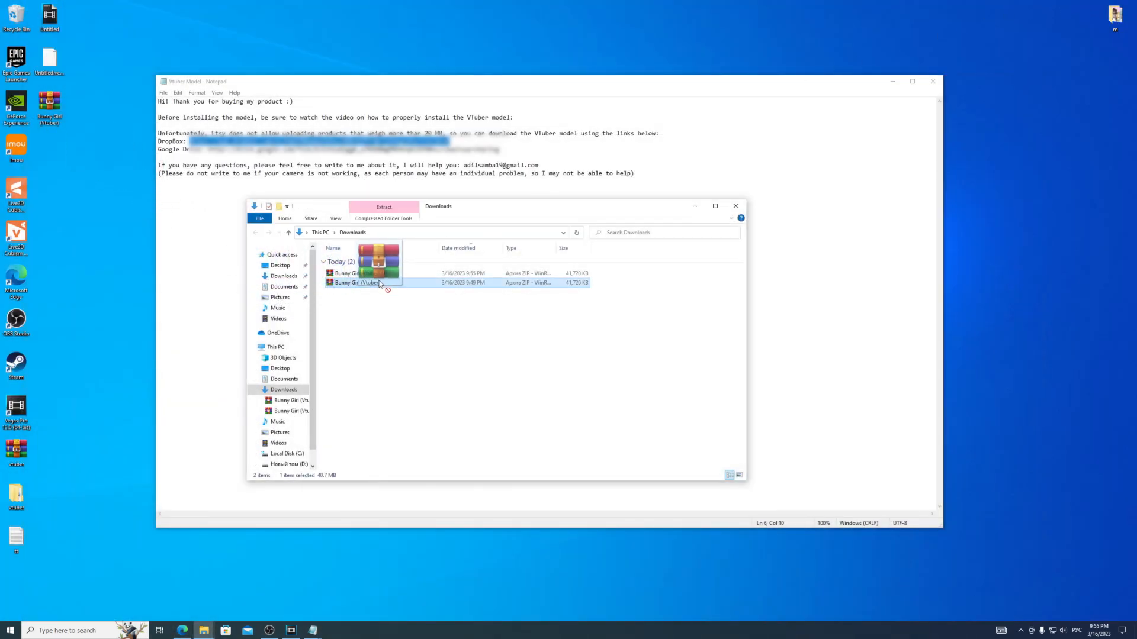
drag(84, 146, 52, 118)
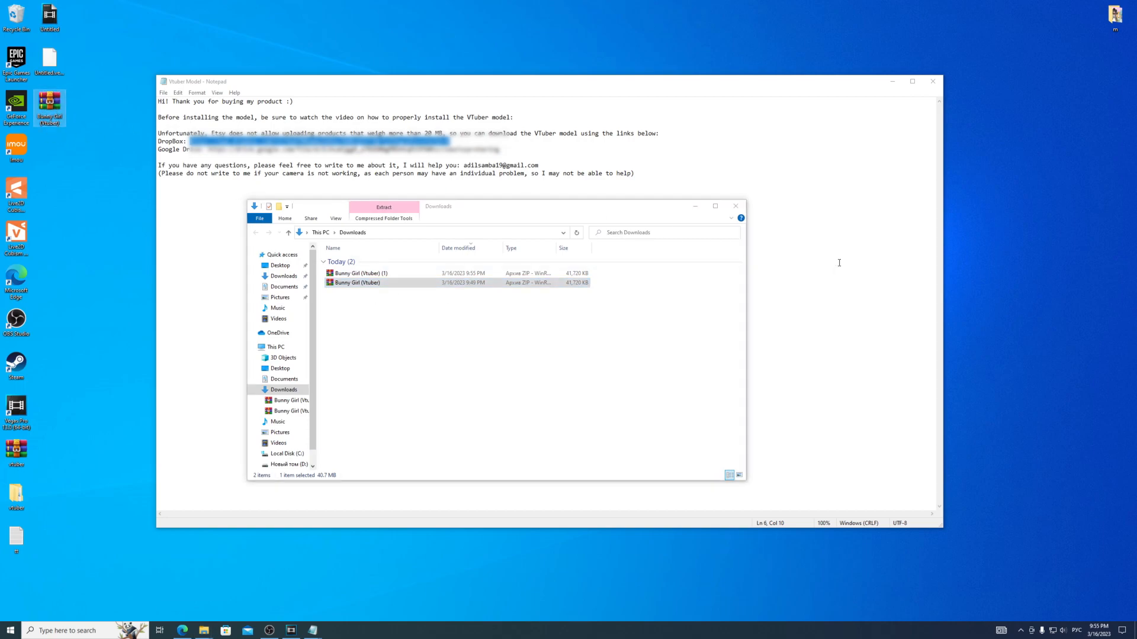
- Copy the Google Drive link from the Vtuber Model text file, switch to Microsoft Edge and open the link in the new tab
click(764, 225)
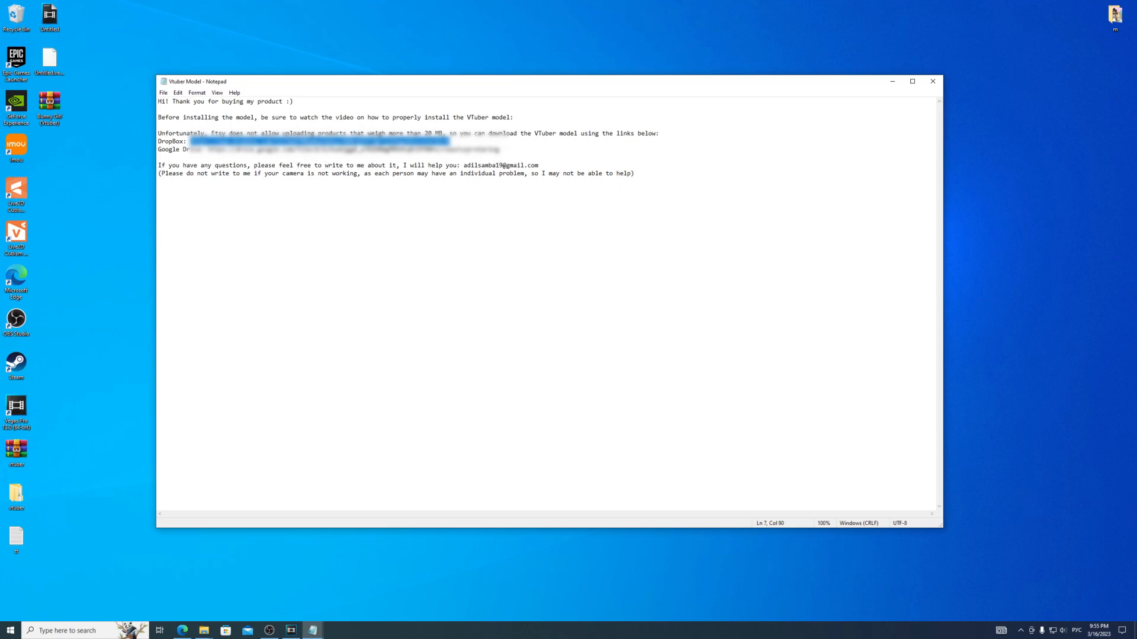
drag(503, 150, 480, 150)
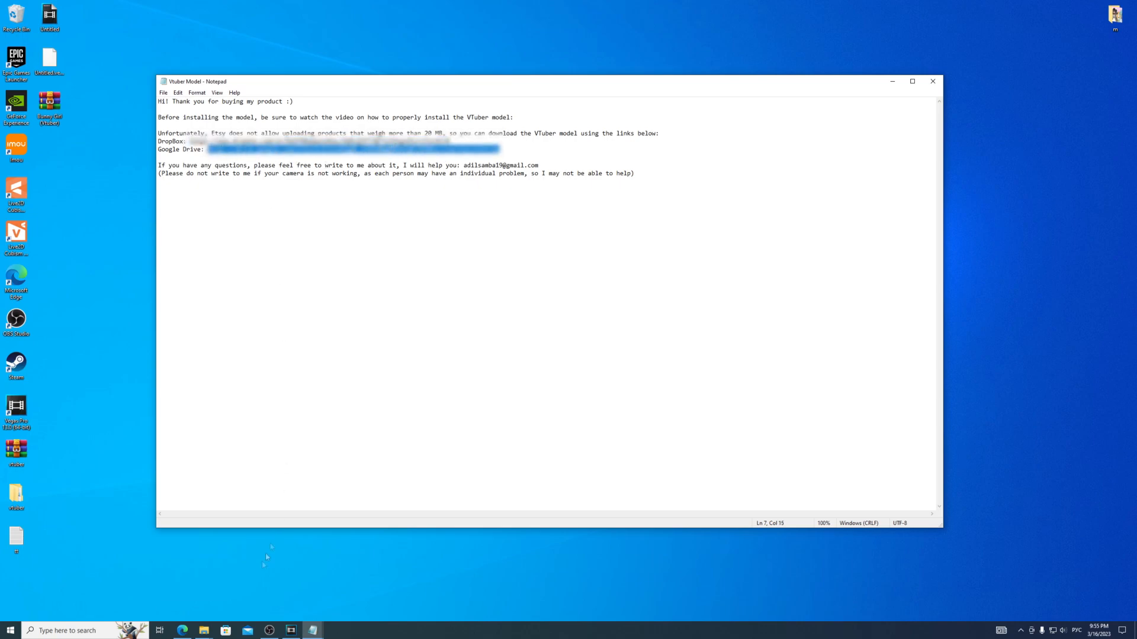
click(183, 631)
key(ctrl+v)
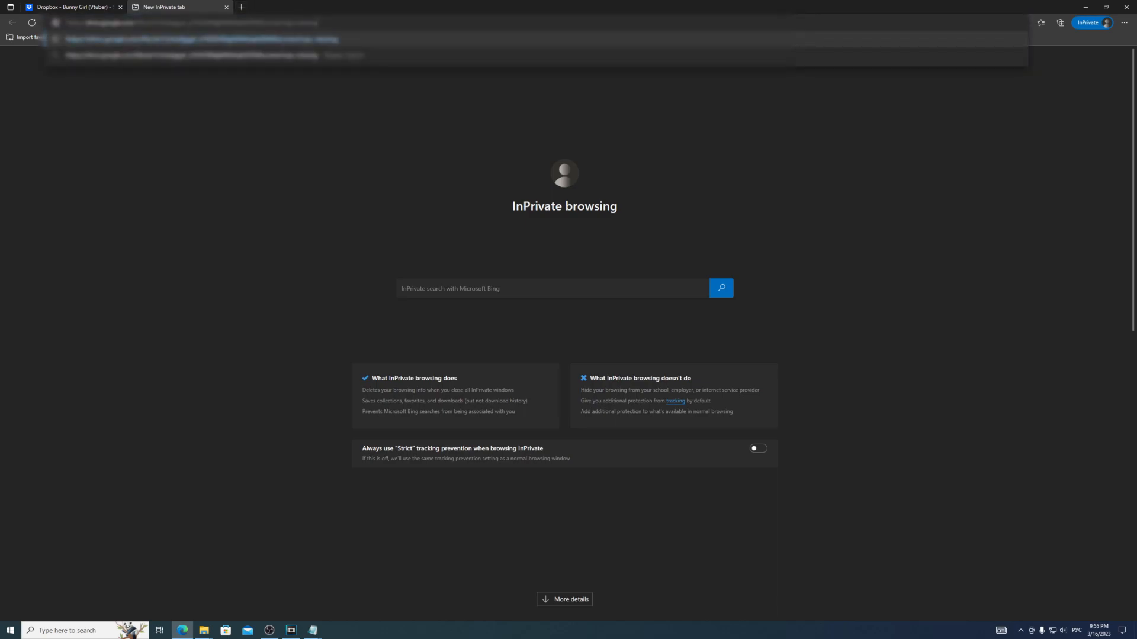
key(Return)
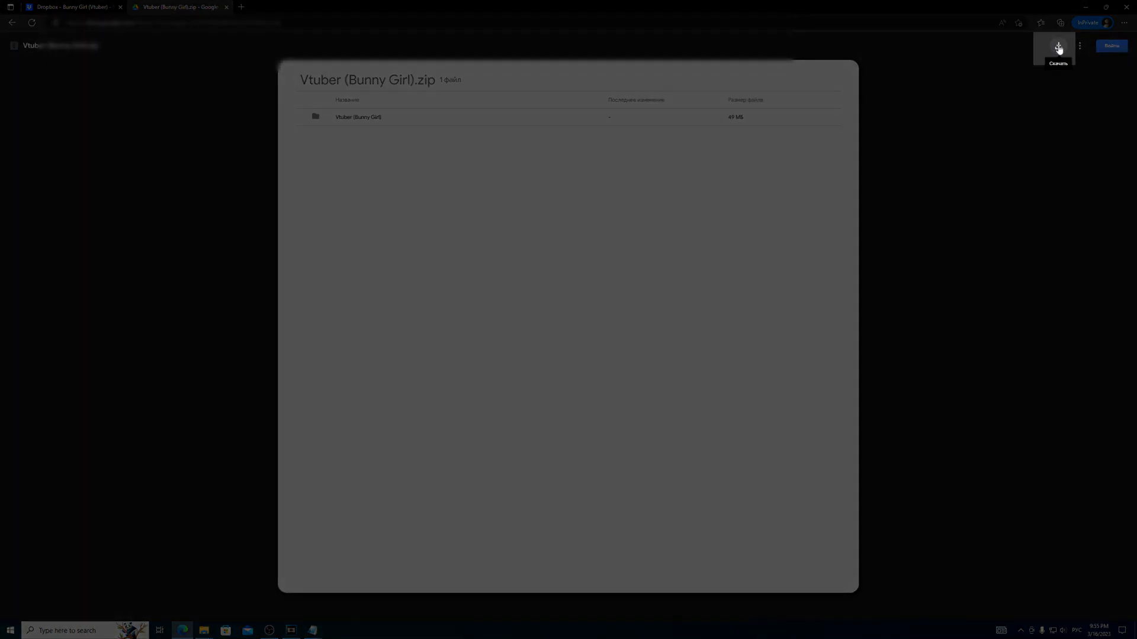
- Download Vtuber (Bunny Girl).zip from Google Drive and show it in the Downloads folder
click(1058, 47)
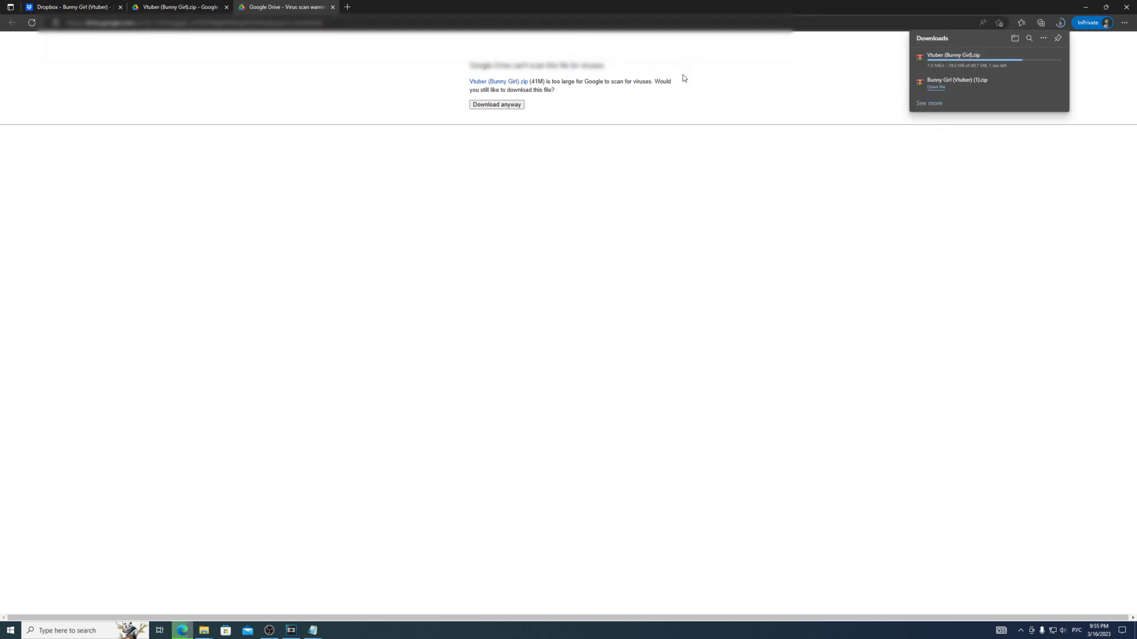
click(1015, 39)
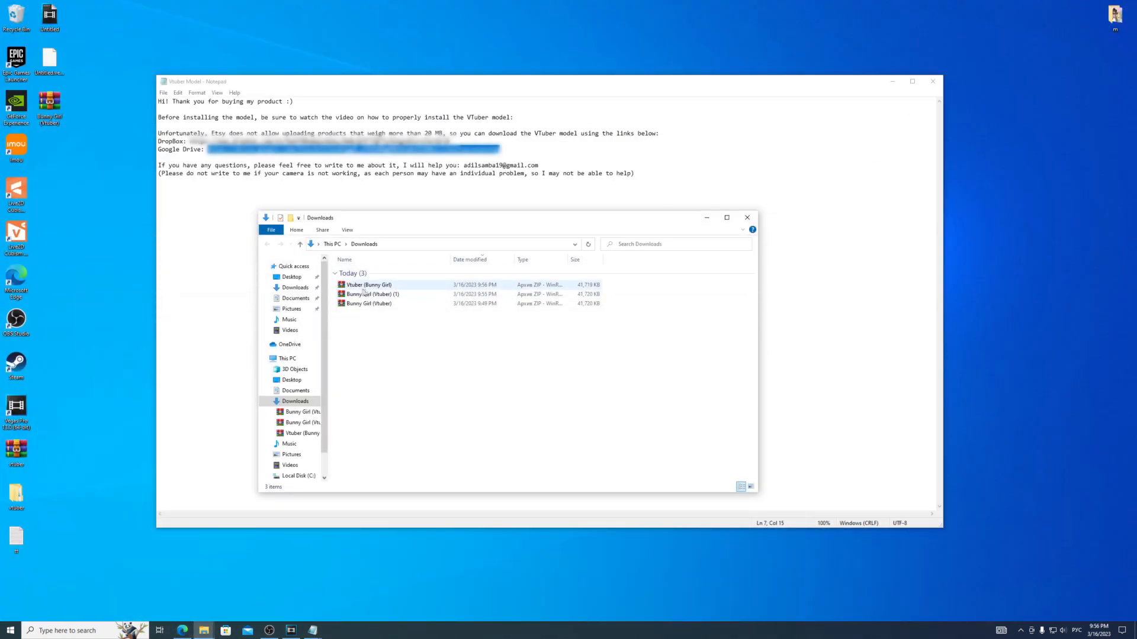
drag(352, 289, 364, 234)
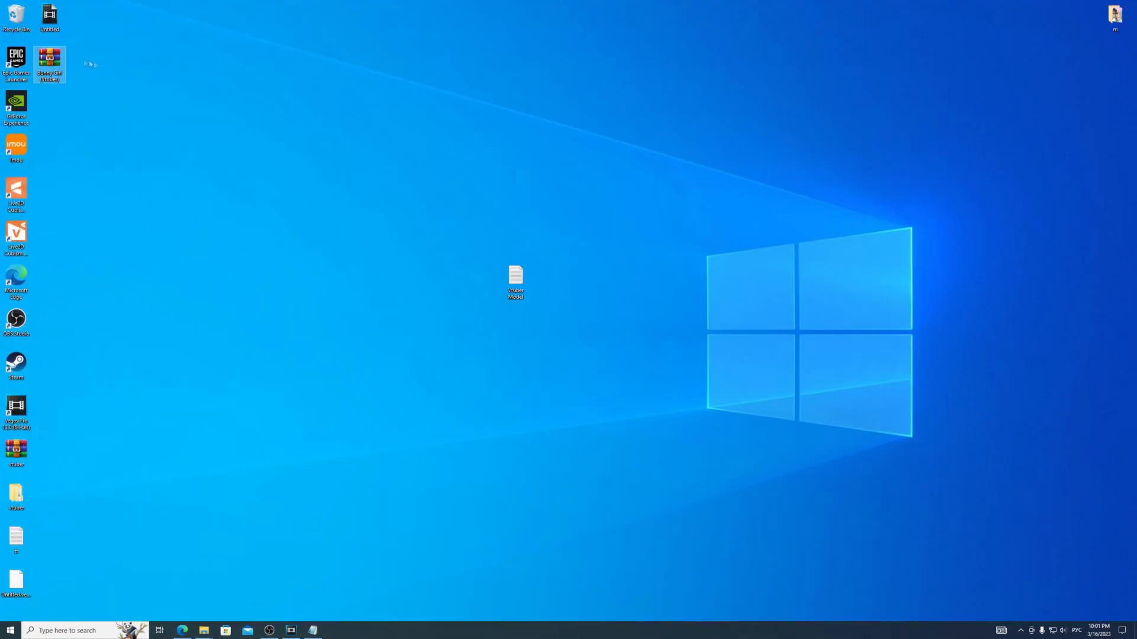
- Extract the Vtuber (Bunny Girl) folder from the zip nested inside the Bunny Girl (Vtuber) archive to the desktop, and close the archive
double_click(52, 59)
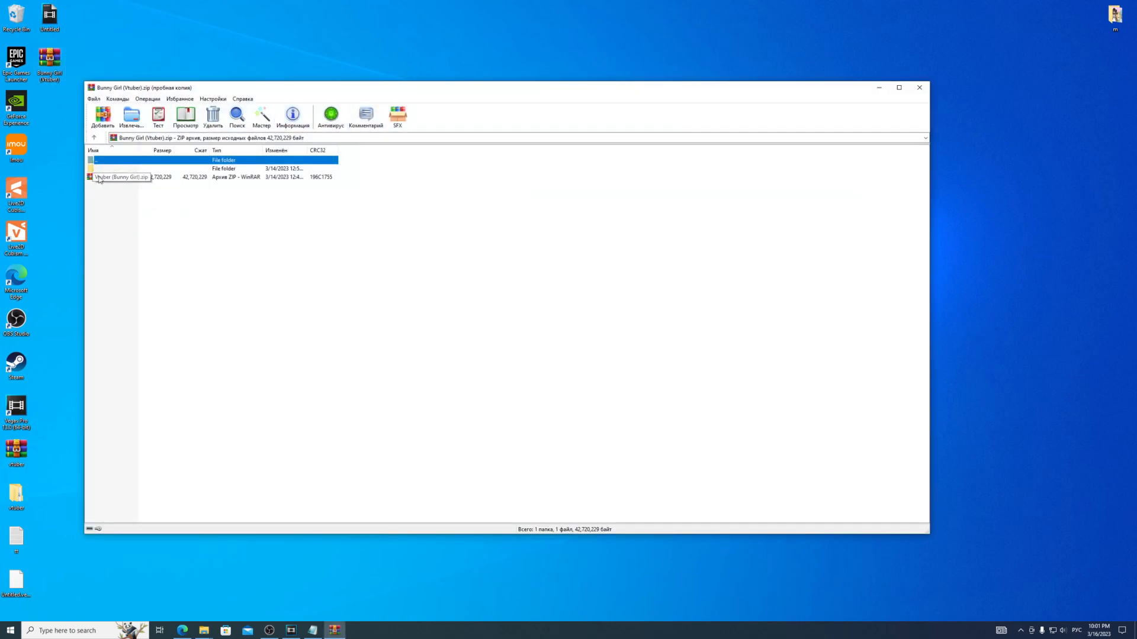
double_click(99, 178)
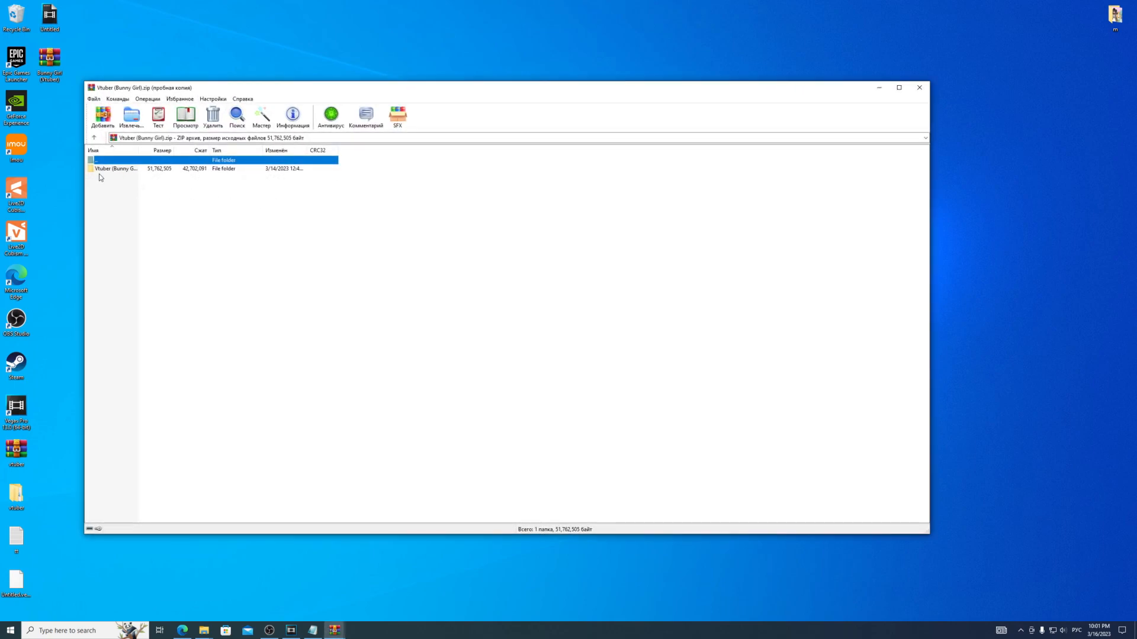
click(98, 171)
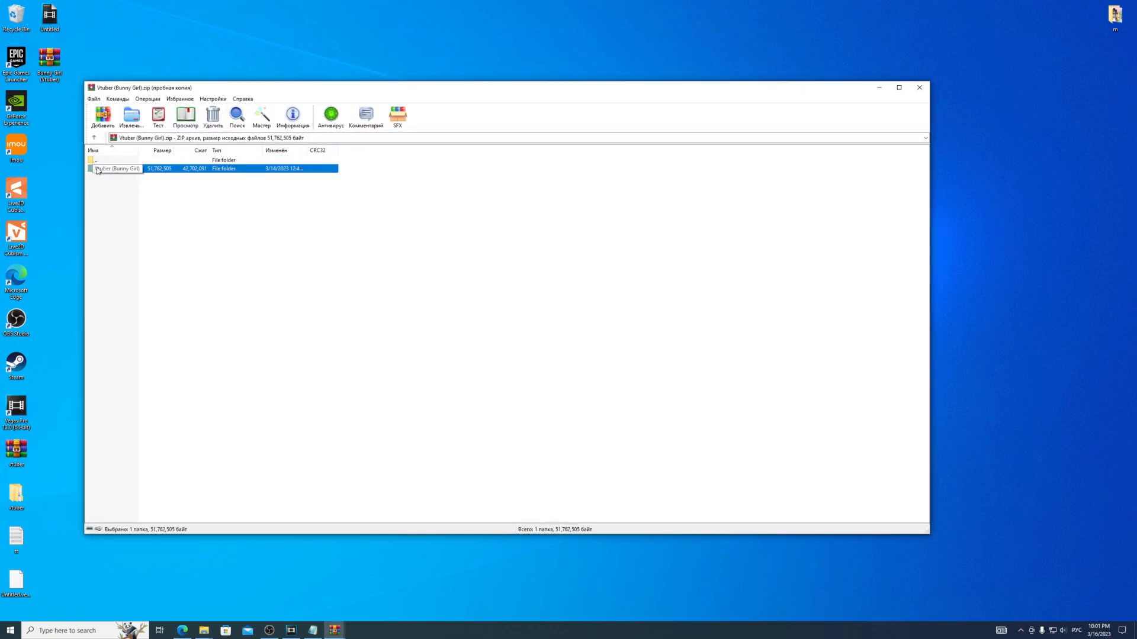
drag(46, 101, 46, 101)
click(918, 88)
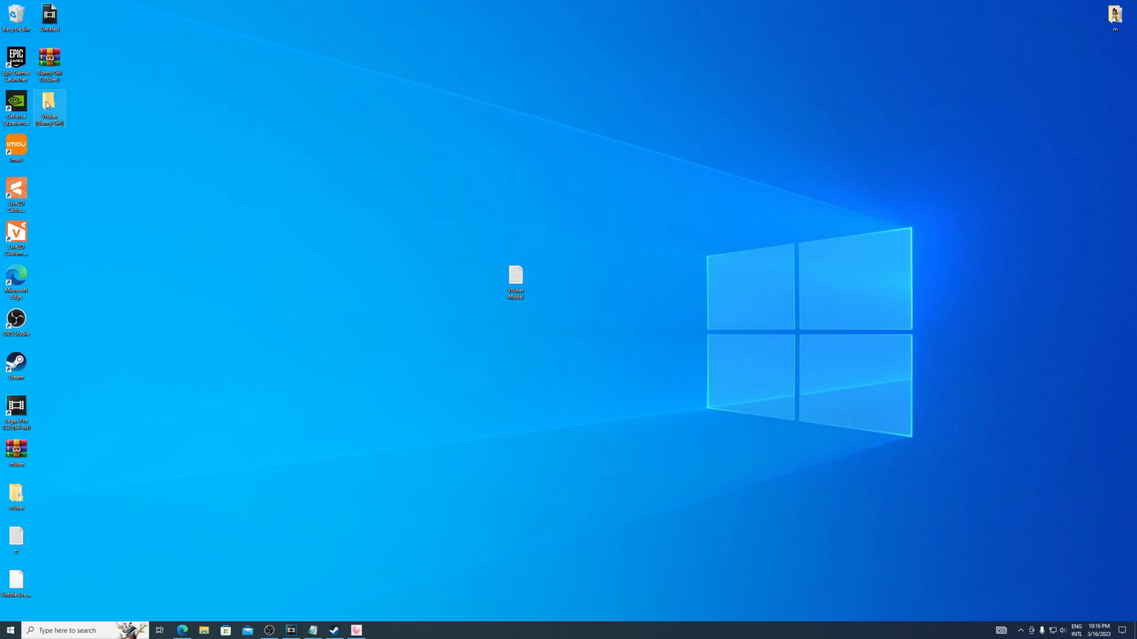
- Open the Vtuber (Bunny Girl) folder on the desktop, and switch to VTube Studio to open its Live2DModels import folder
double_click(47, 104)
drag(174, 297, 129, 230)
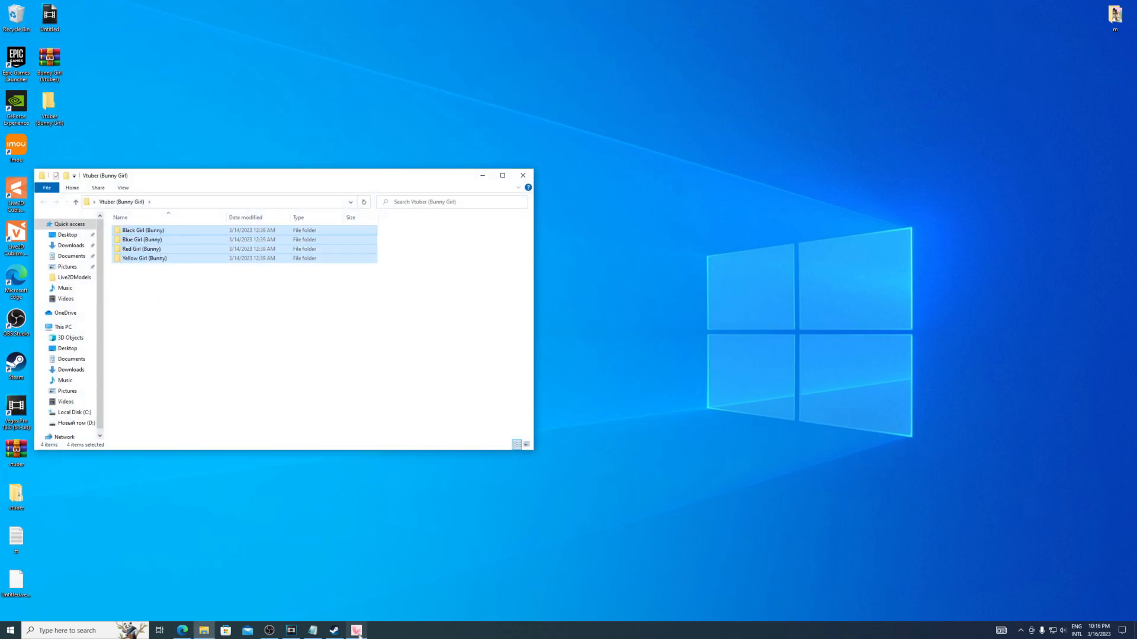
click(356, 631)
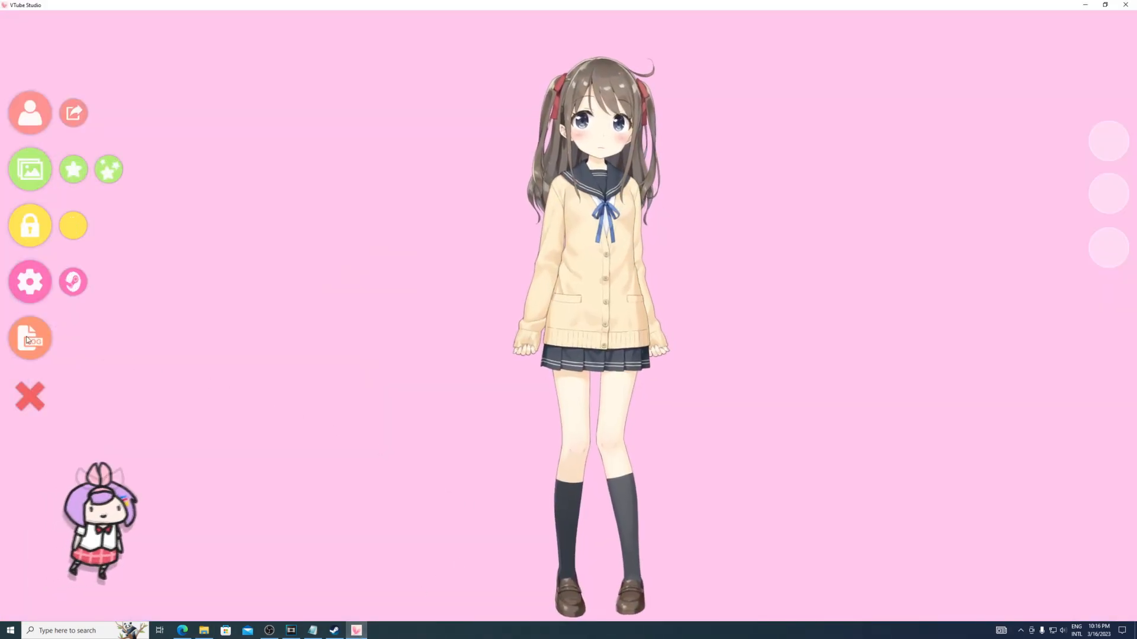
click(29, 112)
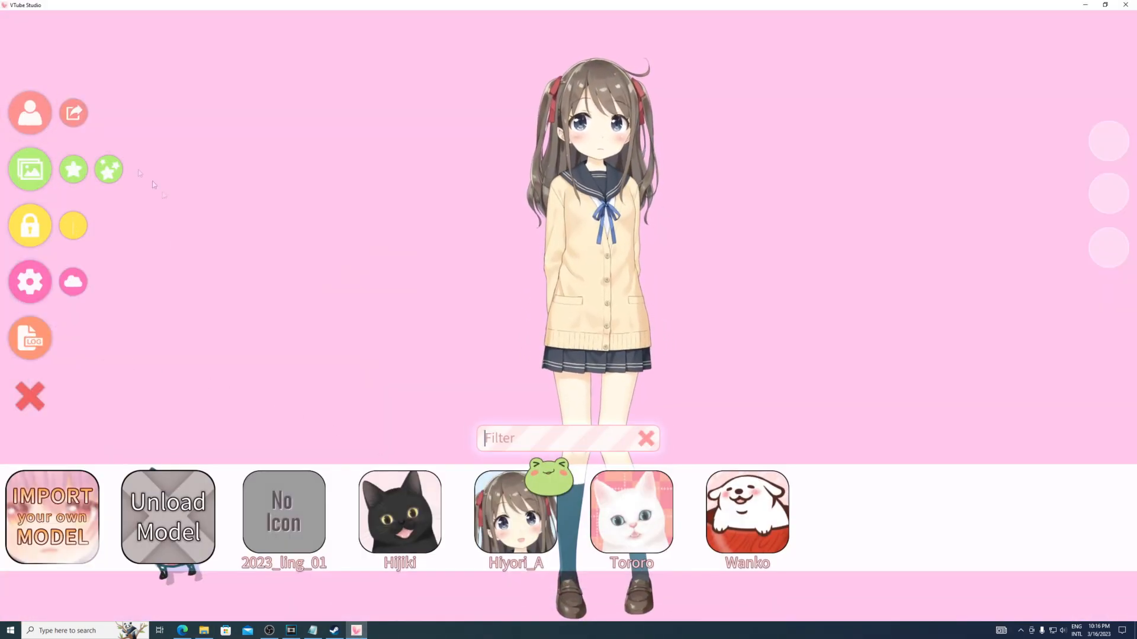
click(58, 510)
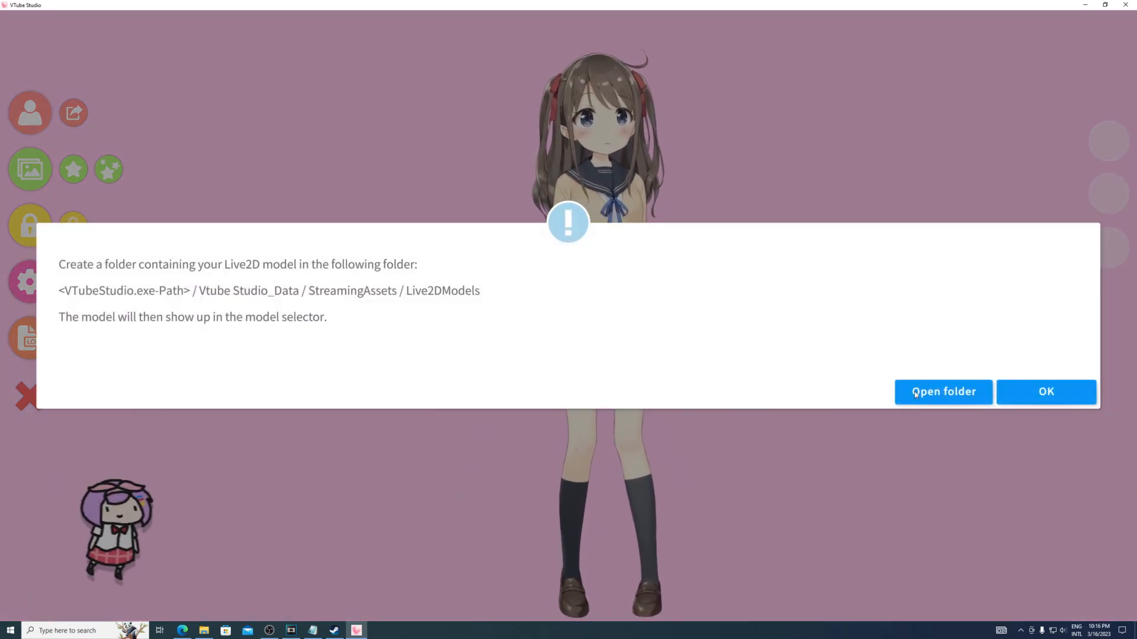
click(915, 393)
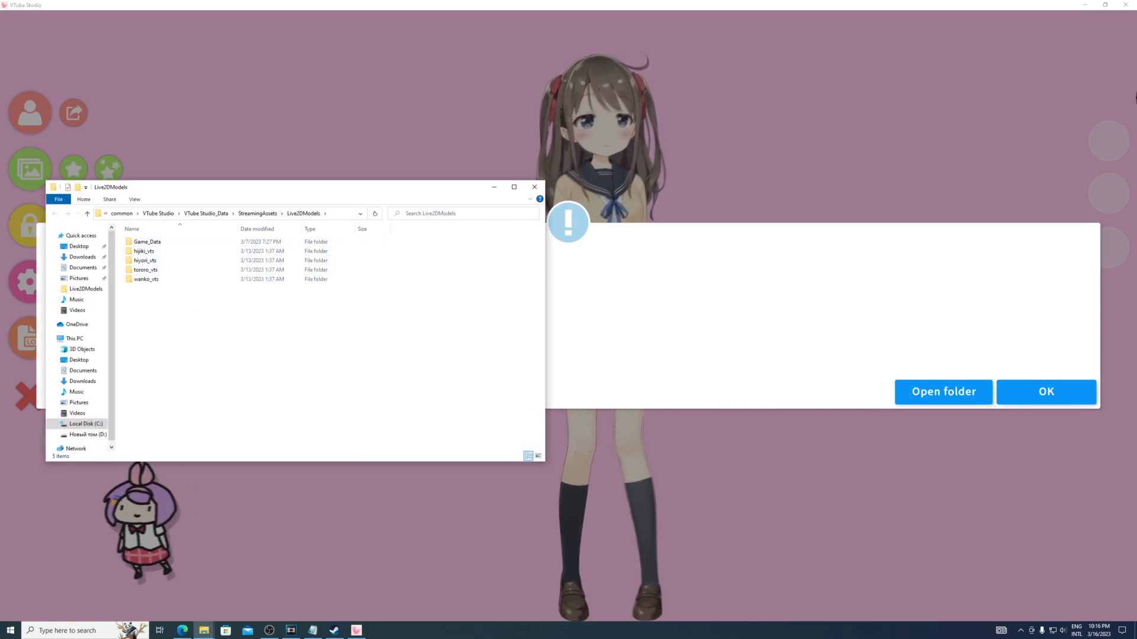
- Move the Black, Blue, Red and Yellow Girl (Bunny) folders from Vtuber (Bunny Girl) into the Live2DModels folder
click(1085, 5)
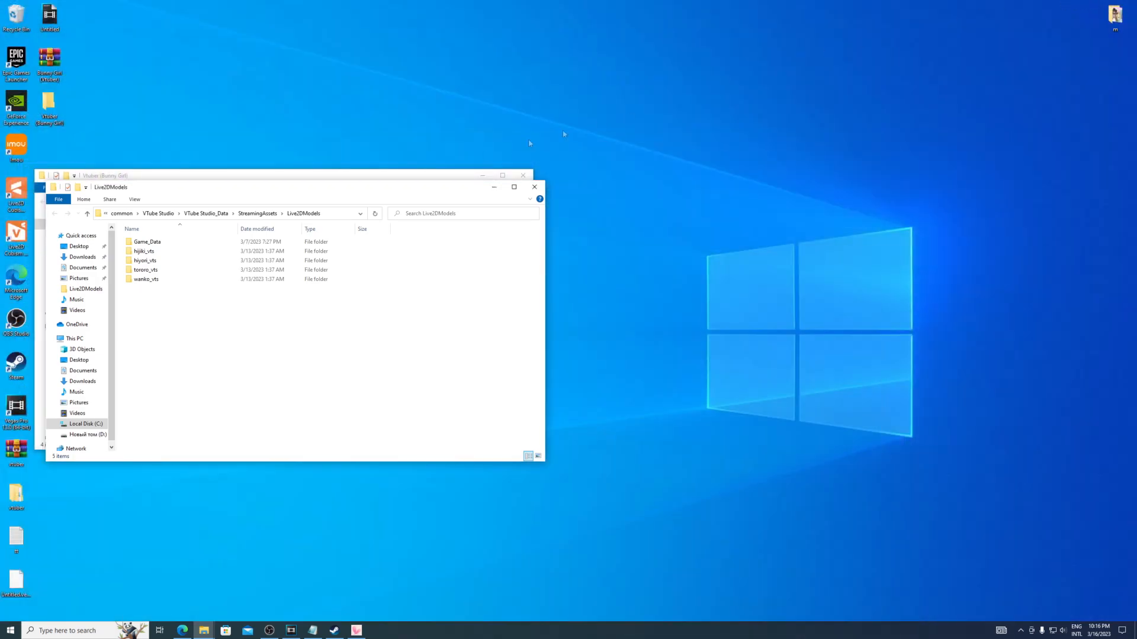
drag(299, 200, 849, 177)
click(138, 261)
drag(138, 260, 130, 233)
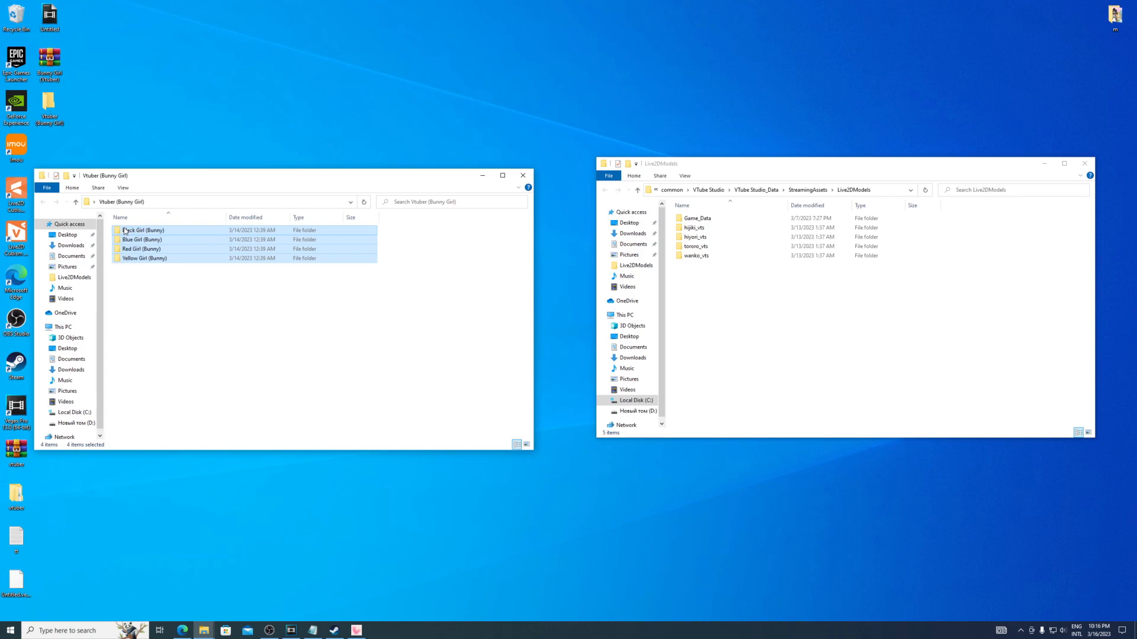
drag(281, 260, 739, 312)
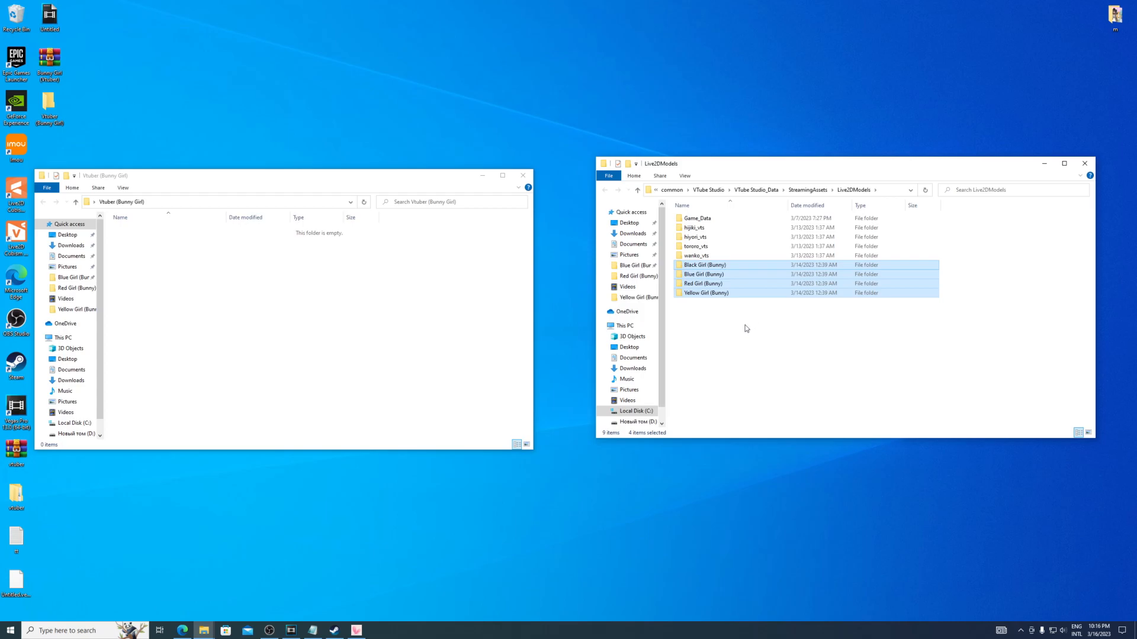
click(746, 328)
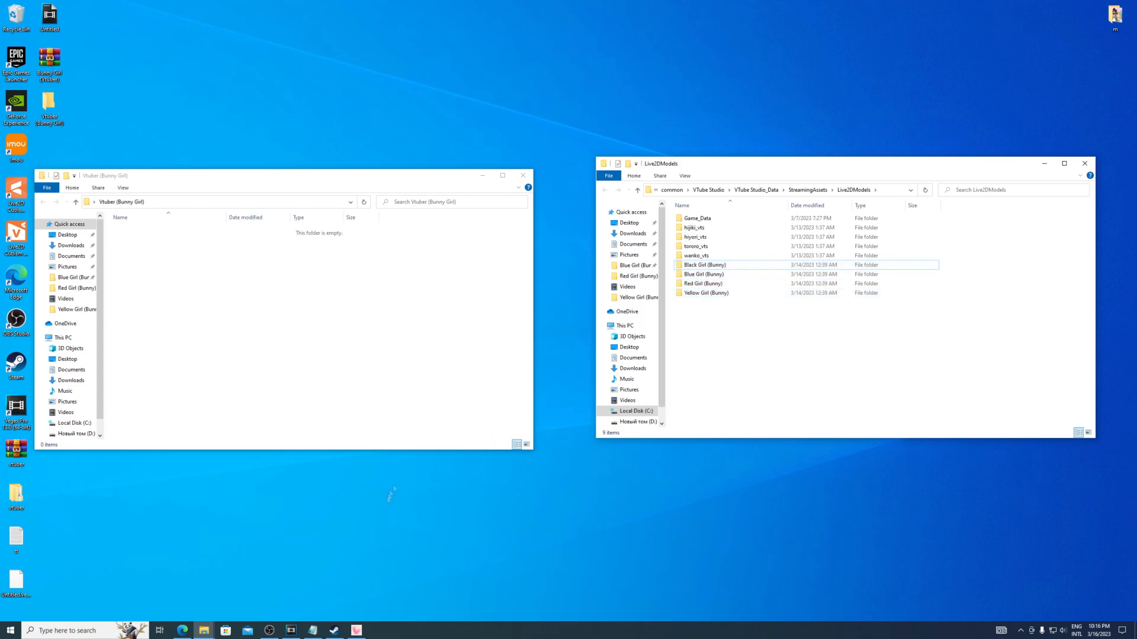
- Return to VTube Studio, dismiss the import notice and load the red-haired Girl (Bunny) model
click(357, 631)
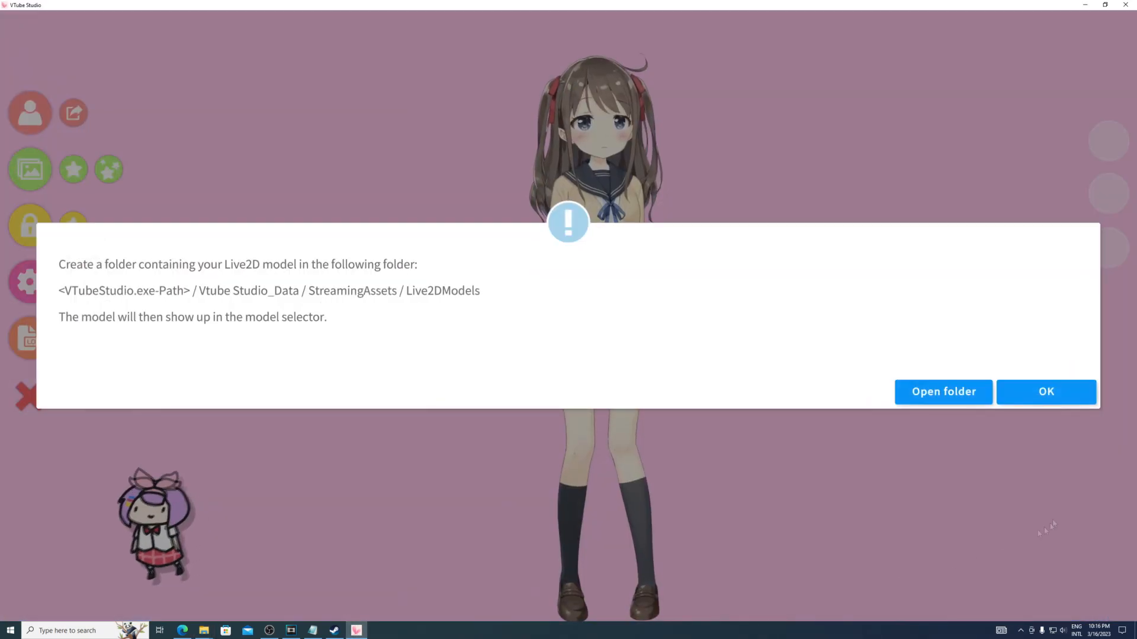
click(1037, 394)
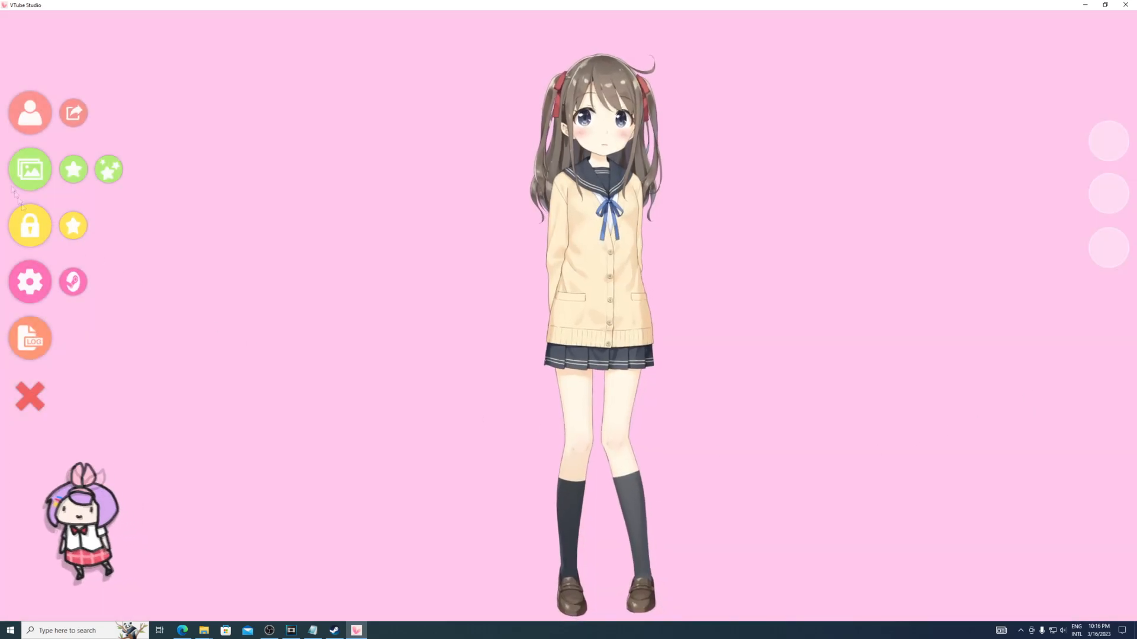
click(36, 114)
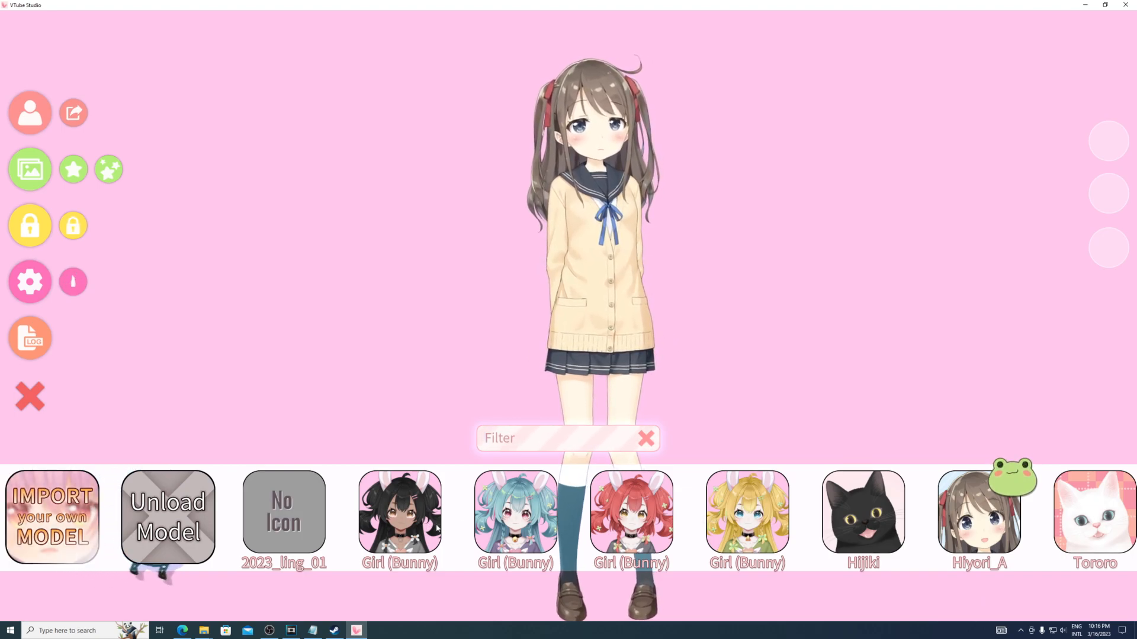
click(629, 527)
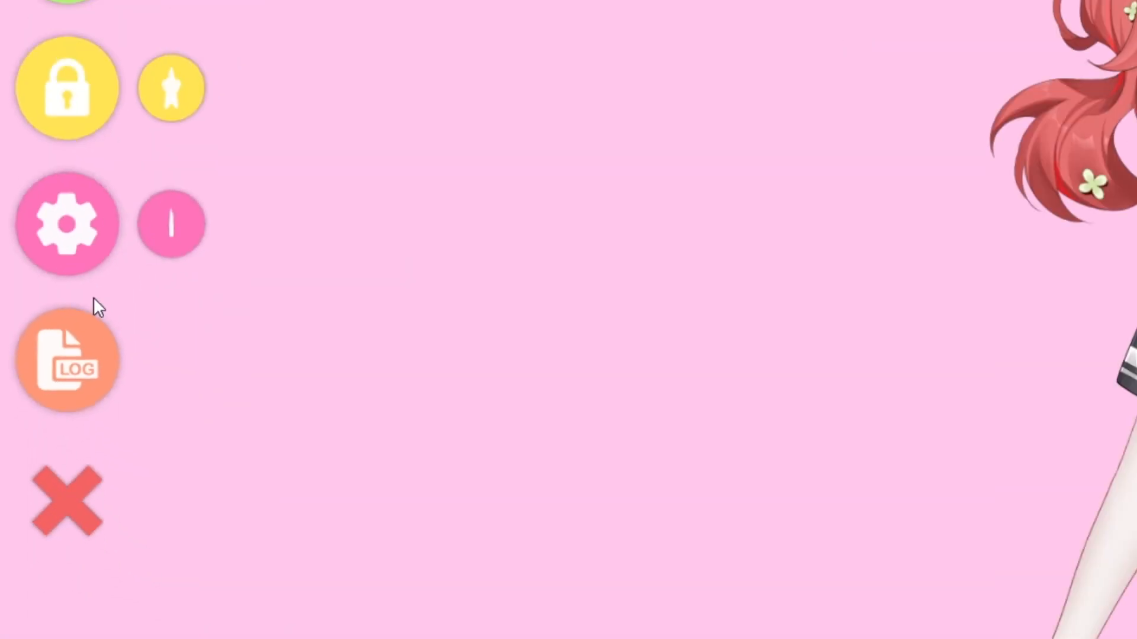
- Open the hotkey settings and expand the Face-covering hand pose hotkey to show its key combination
click(113, 201)
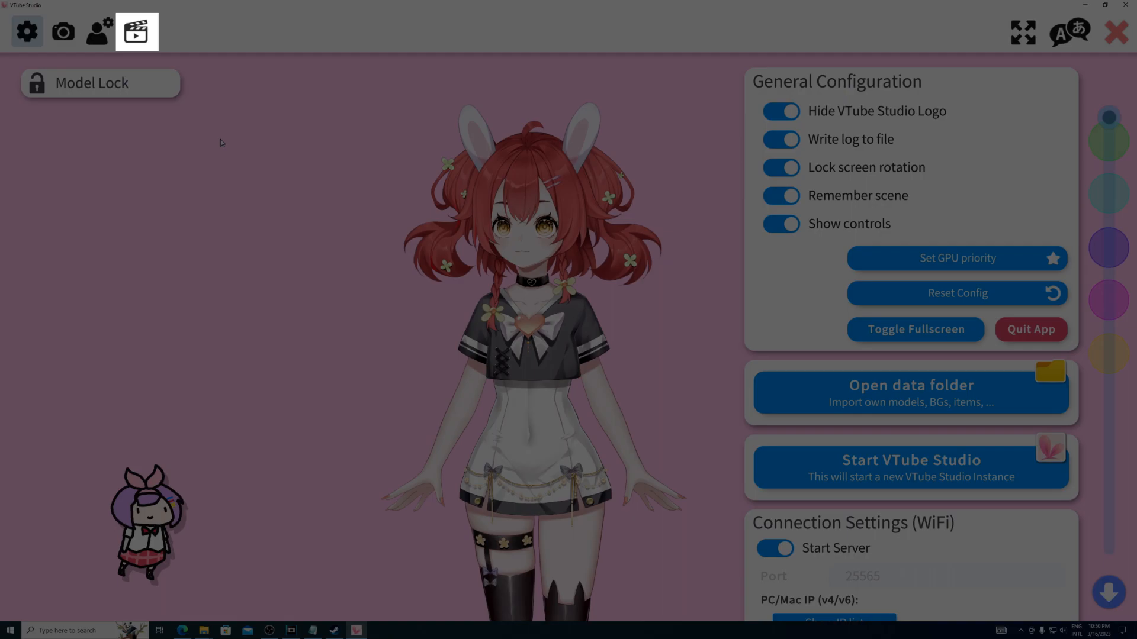
click(135, 30)
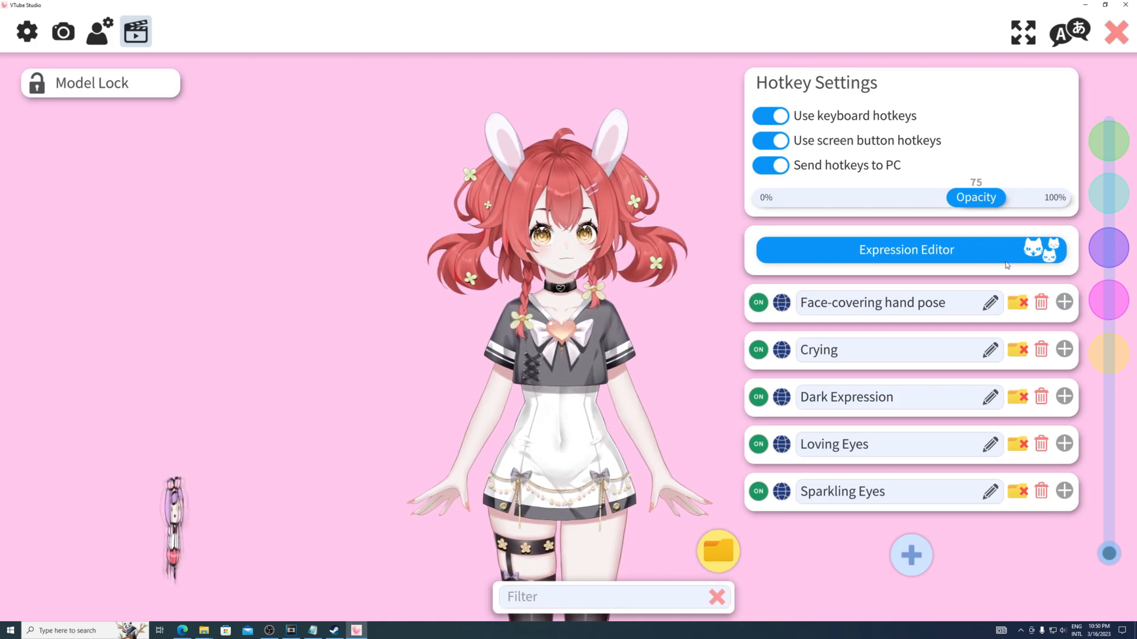
click(1064, 302)
drag(1105, 120, 1108, 229)
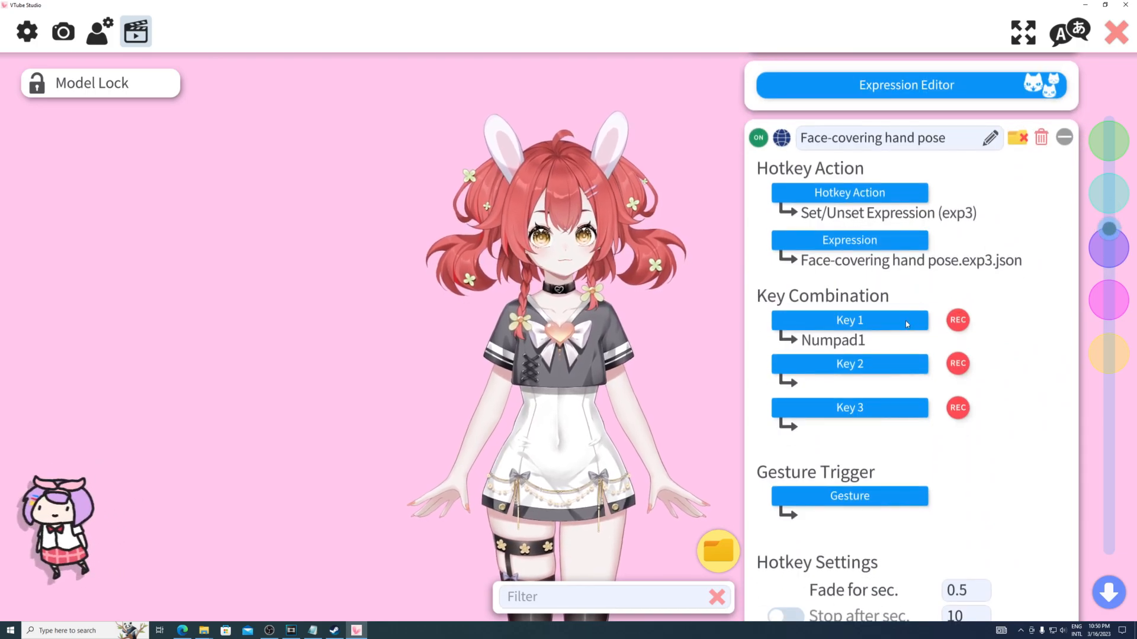
click(895, 323)
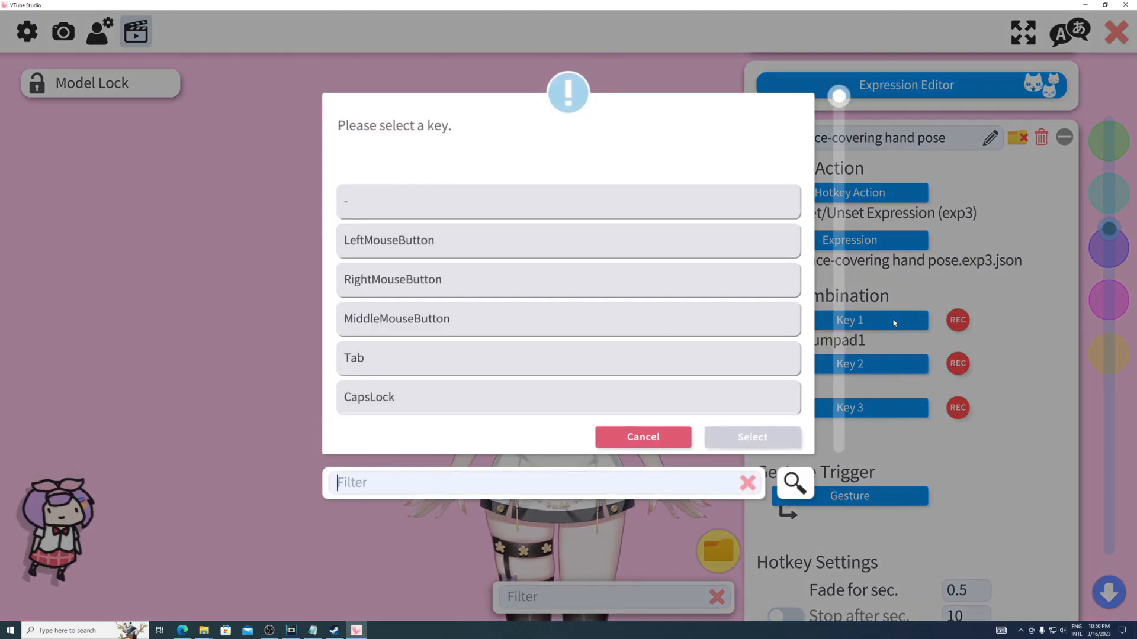
drag(839, 96, 838, 227)
click(648, 445)
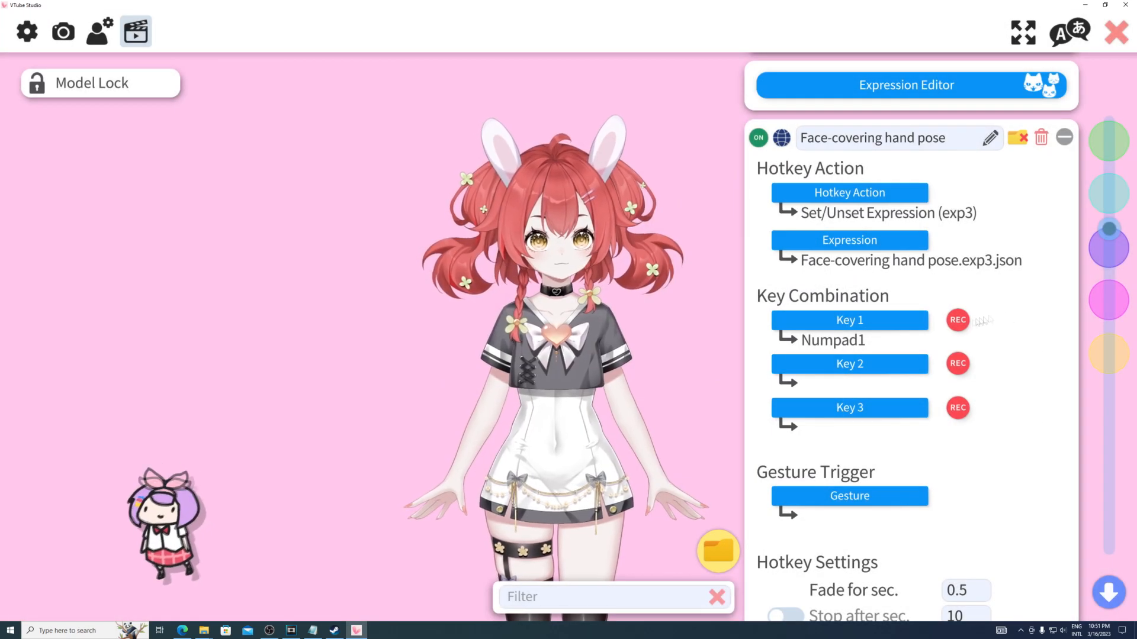
- Record A as Key 1 of the Face-covering hand pose hotkey, collapse the entry, and test the pose by toggling it on and off
click(961, 322)
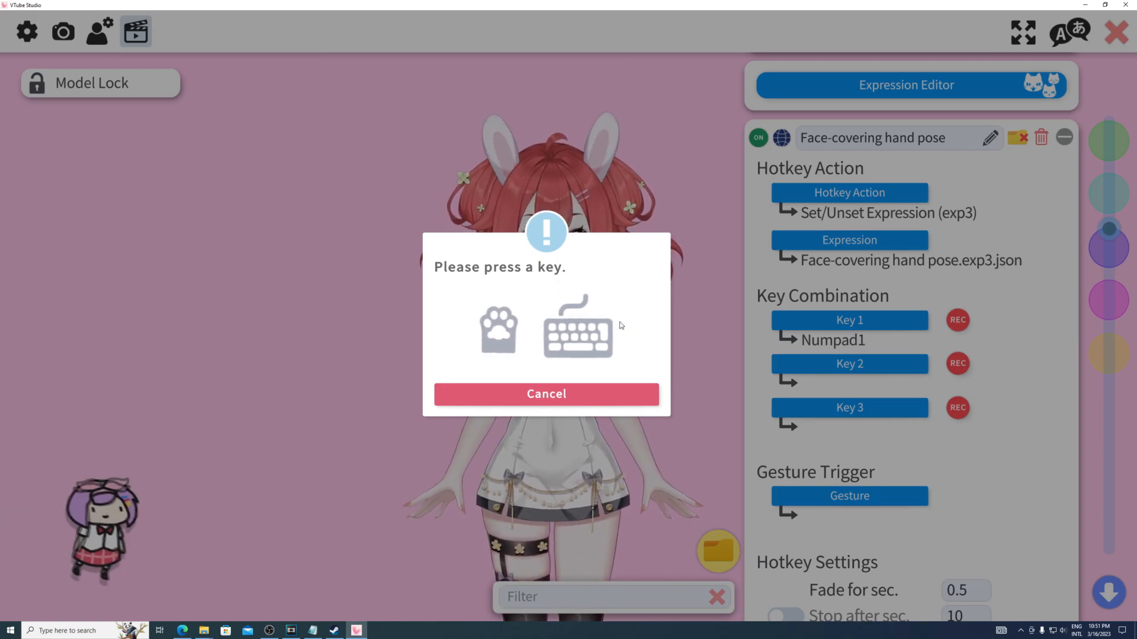
key(a)
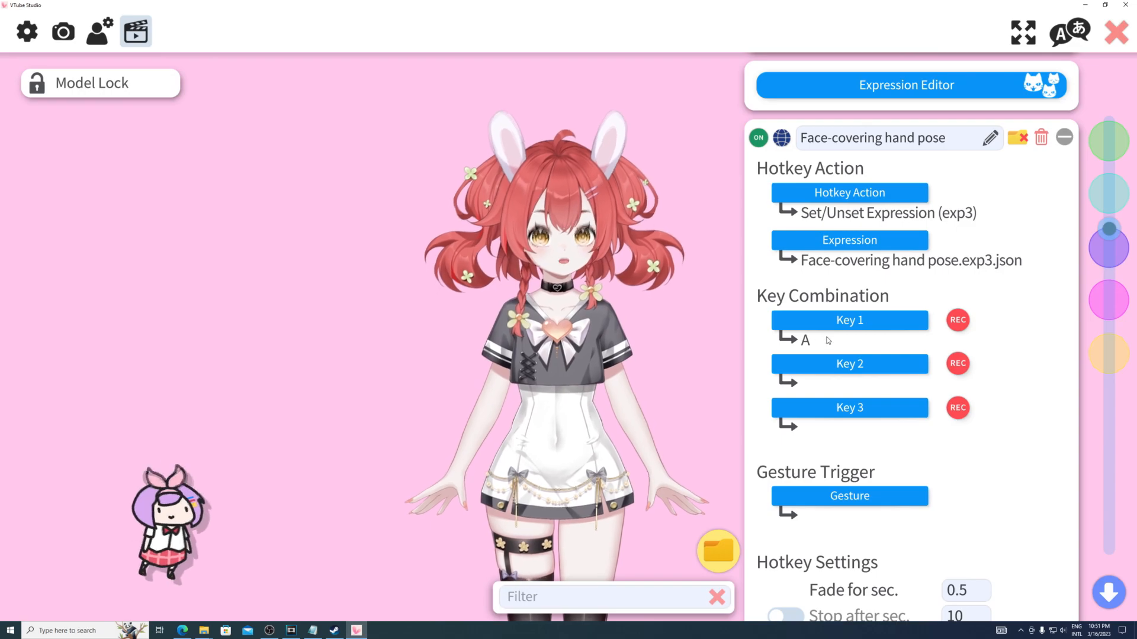
click(1063, 138)
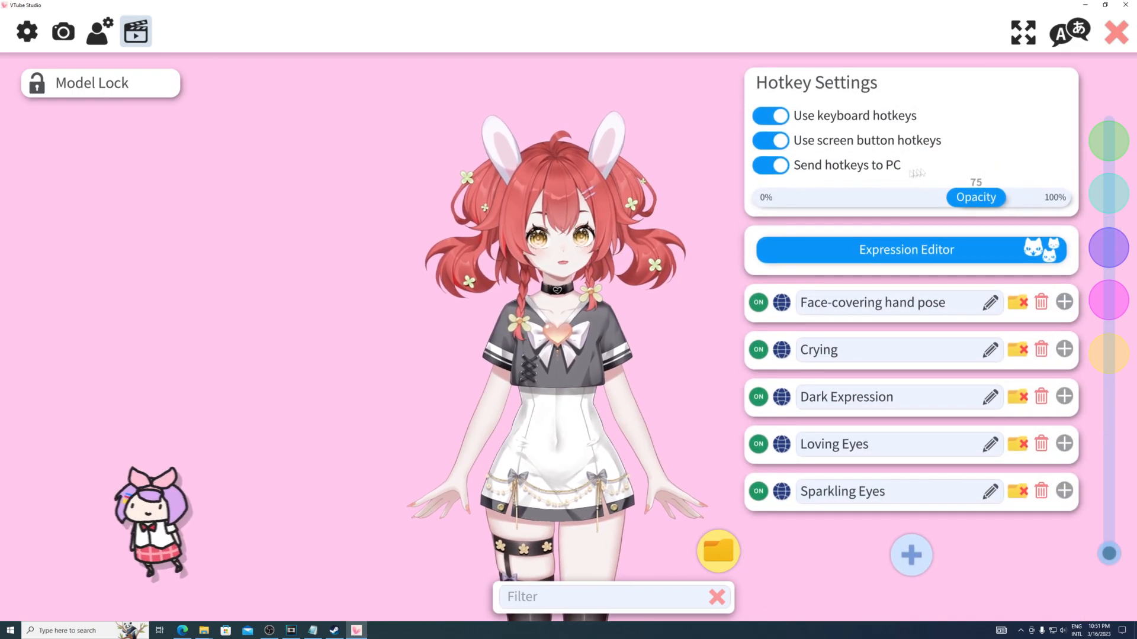
key(a)
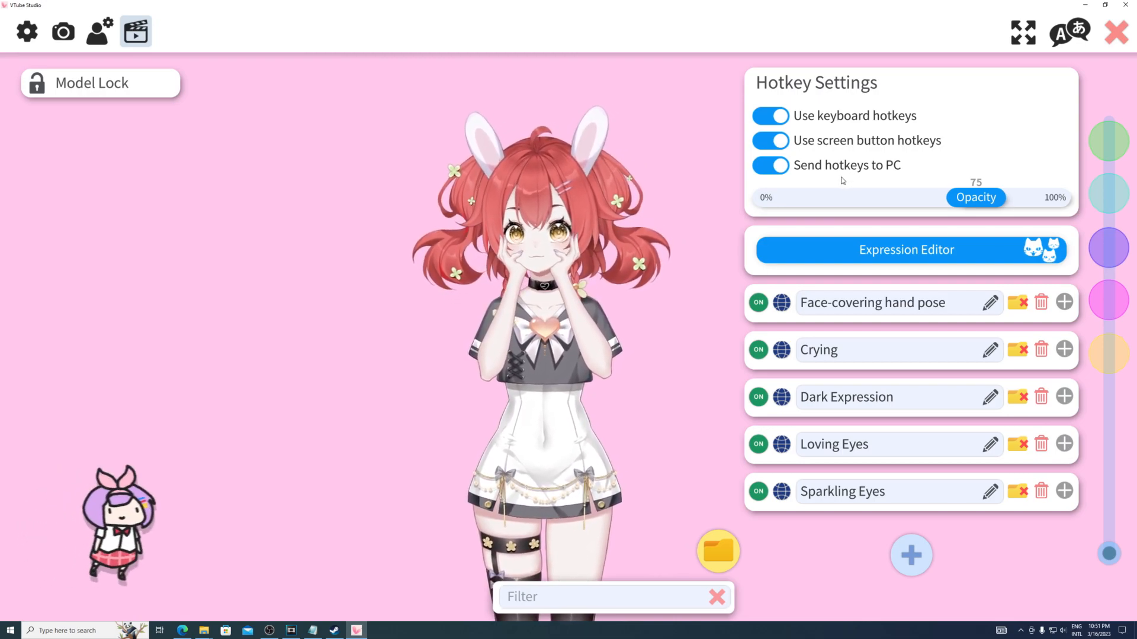
key(a)
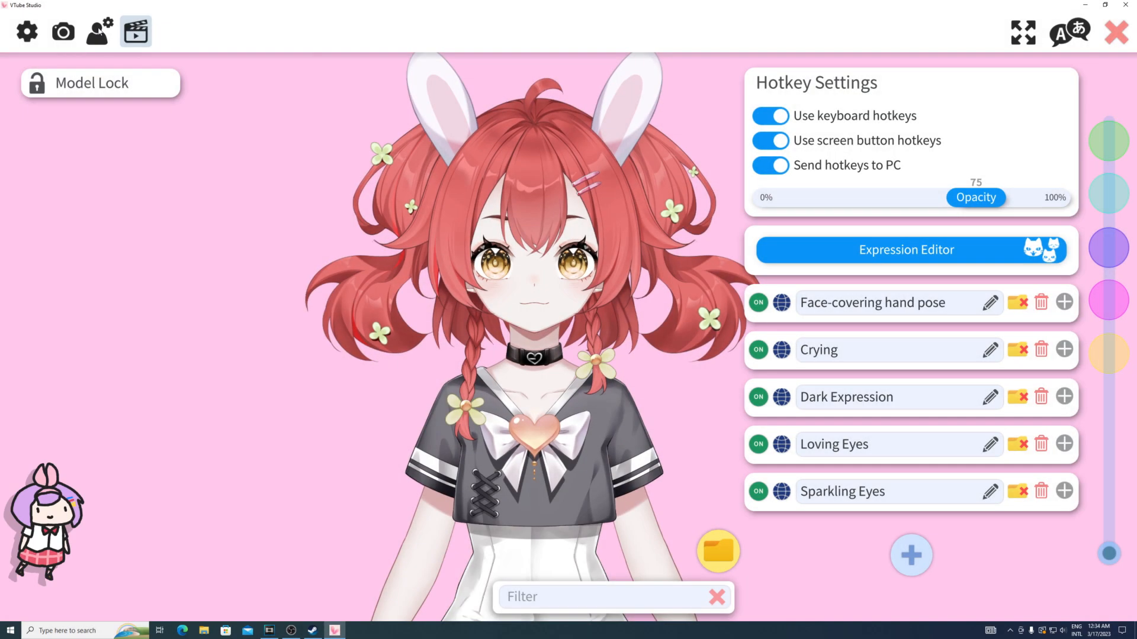
- Open the model settings and choose to customize the multiply/screen color for ArtMeshes
click(99, 32)
scroll(851, 307, down, 4)
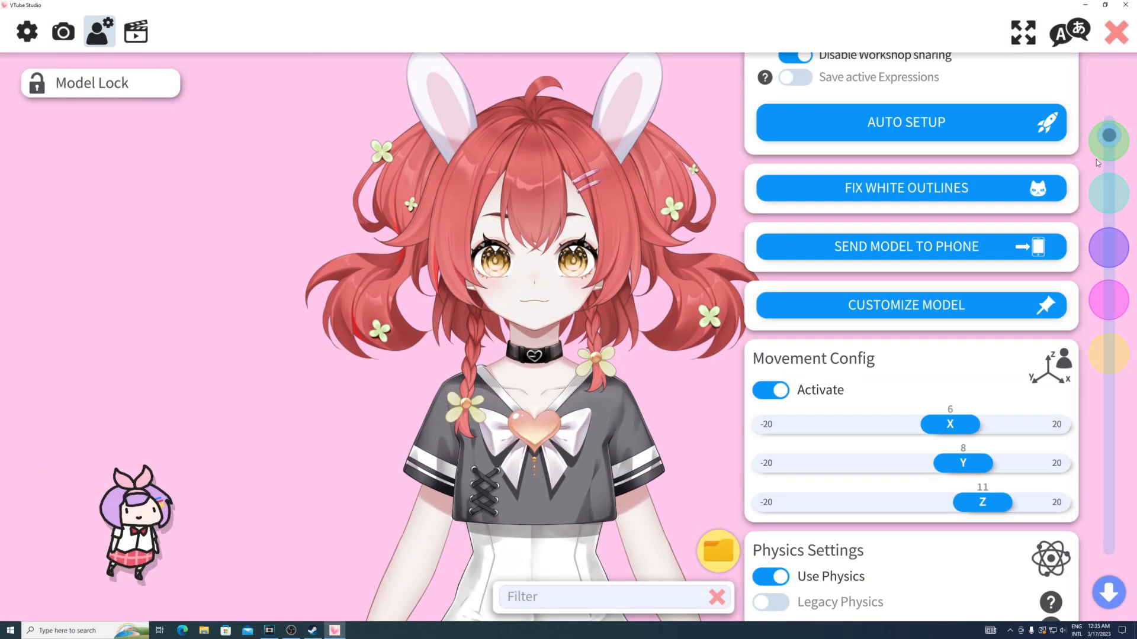
click(852, 307)
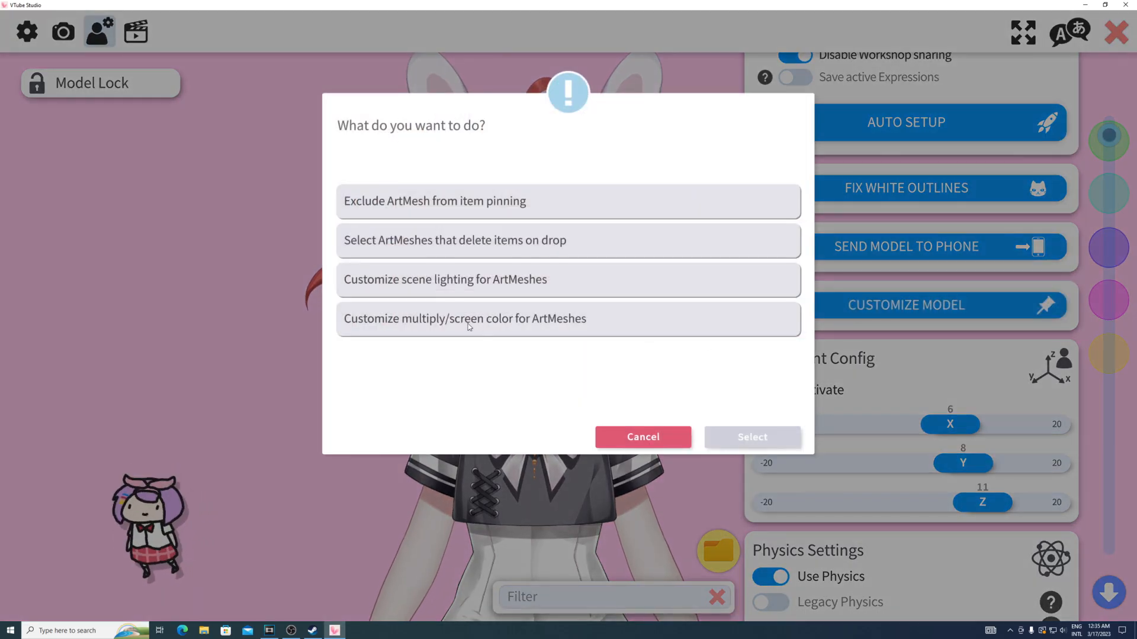
click(532, 330)
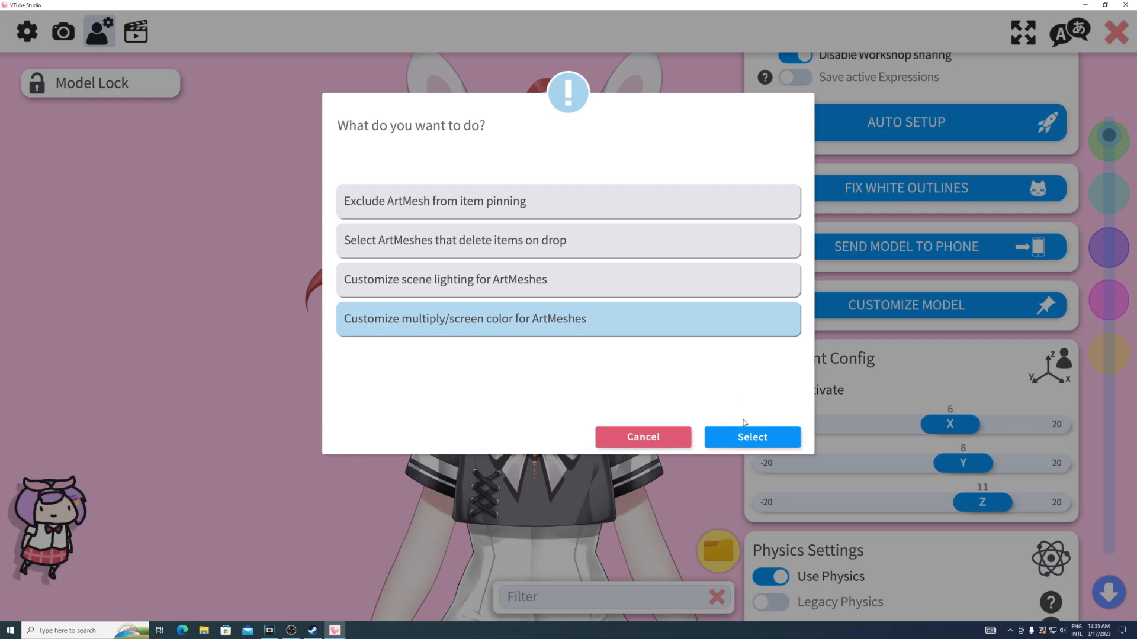
click(738, 438)
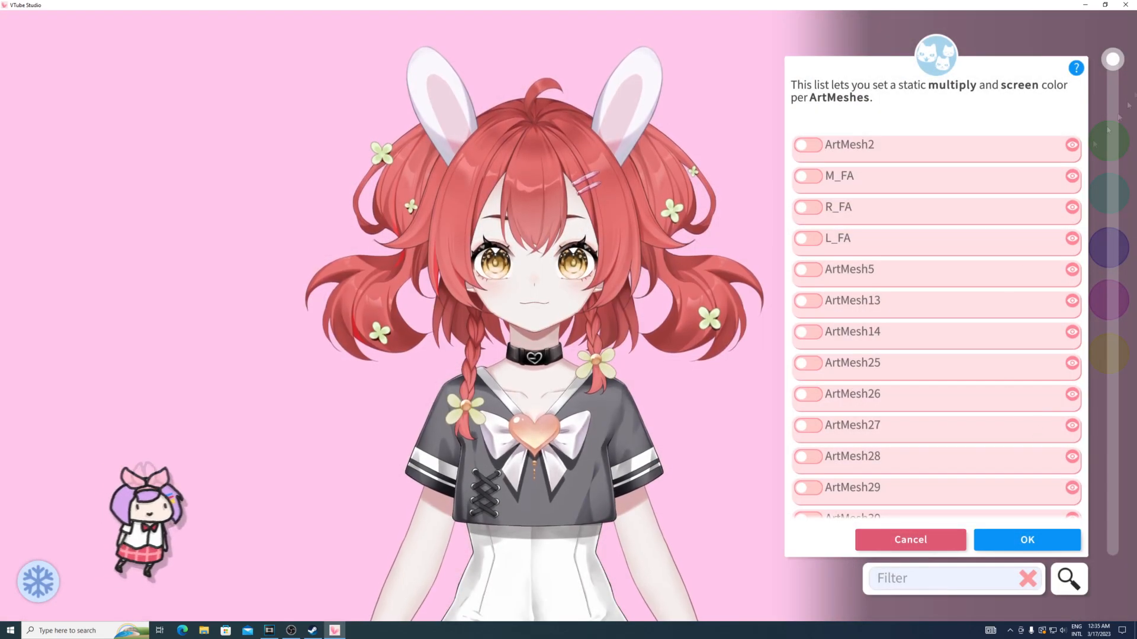
- Filter the ArtMesh list to the meshes under the character's left eye and preview ArtMesh43 and ArtMesh72 on the model
mouse_move(1112, 62)
mouse_down()
mouse_move(1112, 334)
mouse_move(1120, 63)
mouse_up()
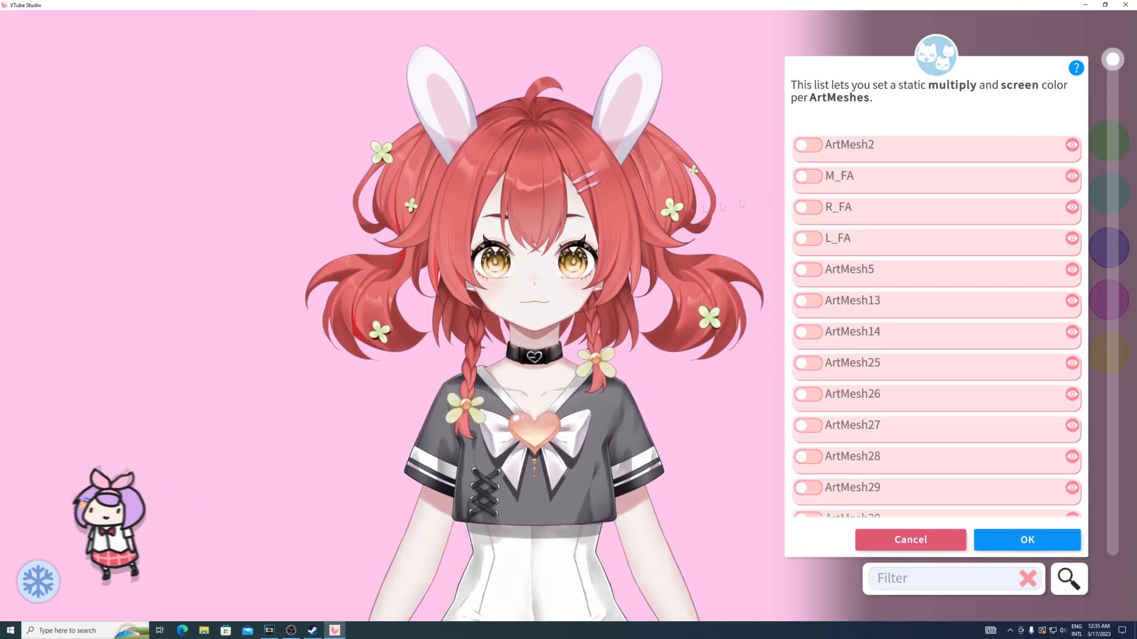
mouse_move(555, 218)
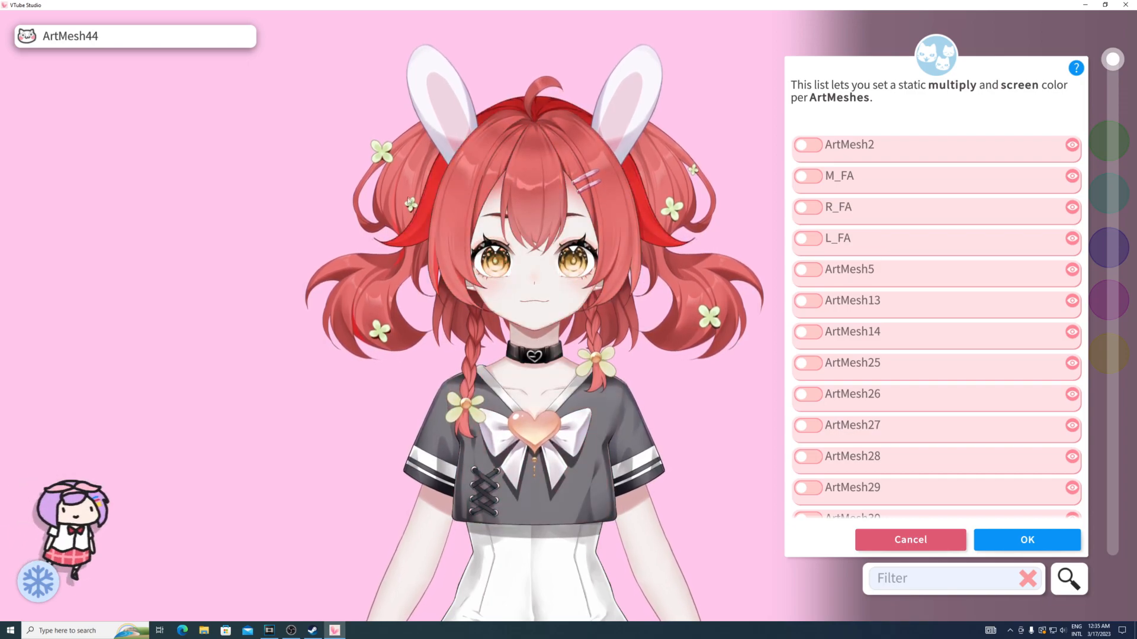
click(574, 275)
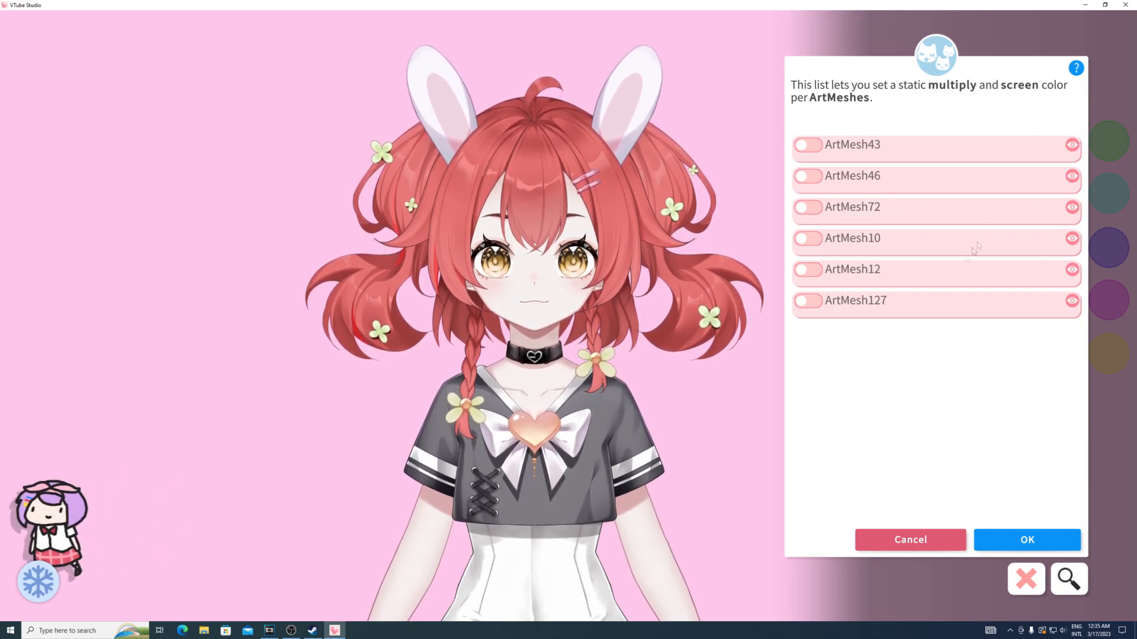
click(1072, 146)
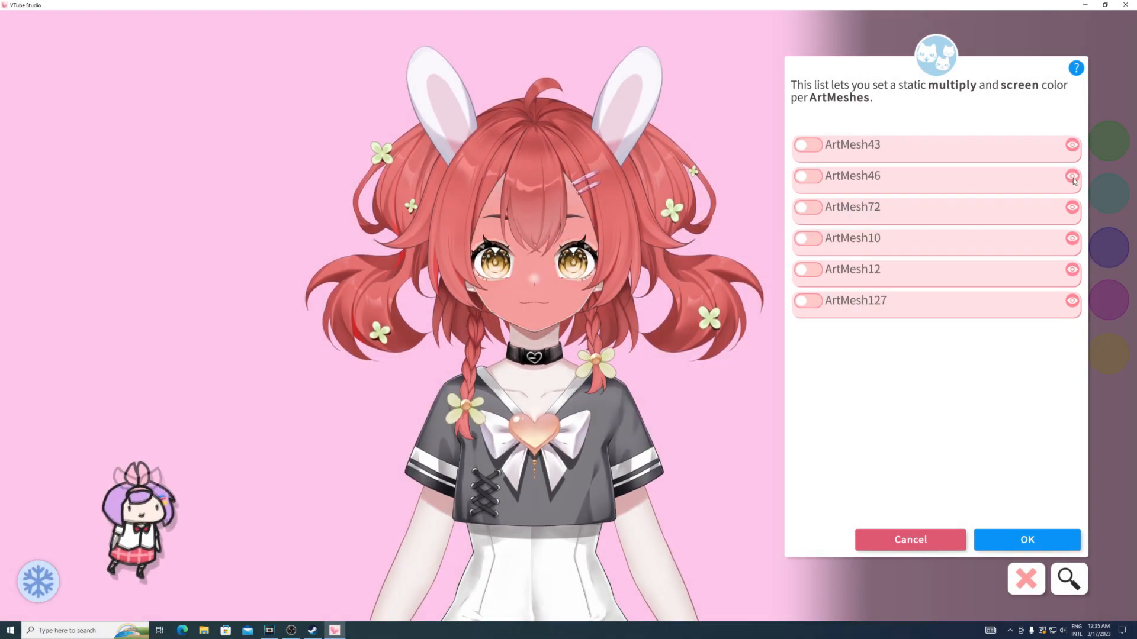
click(1072, 208)
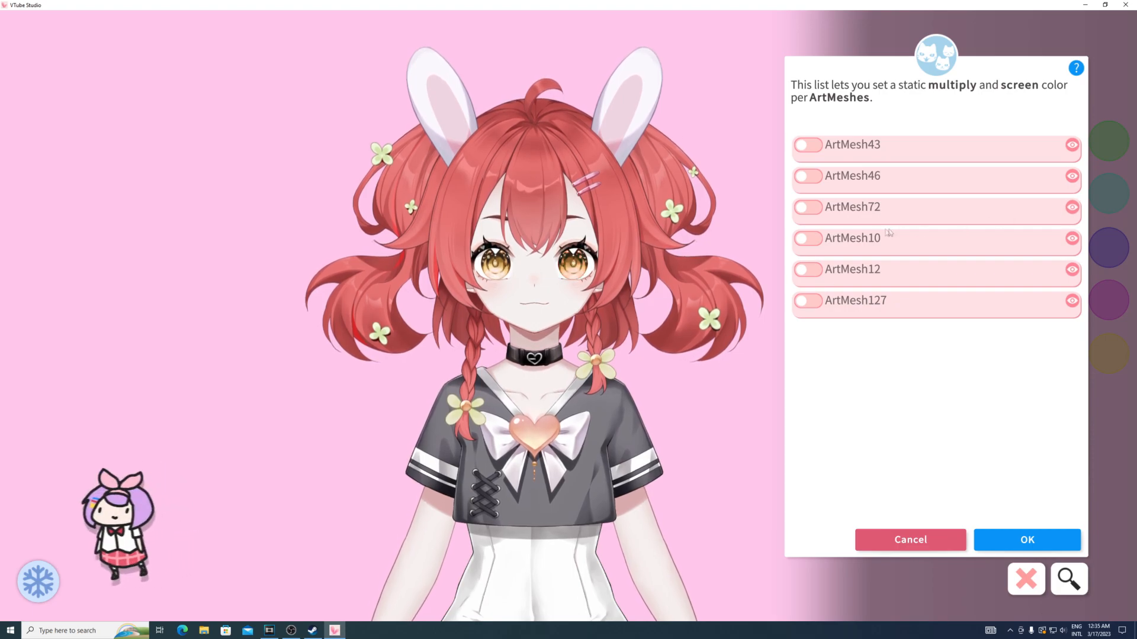
- Enable ArtMesh72, set its multiply color to light green #4CF7B4, and accept the ArtMesh color changes
click(806, 208)
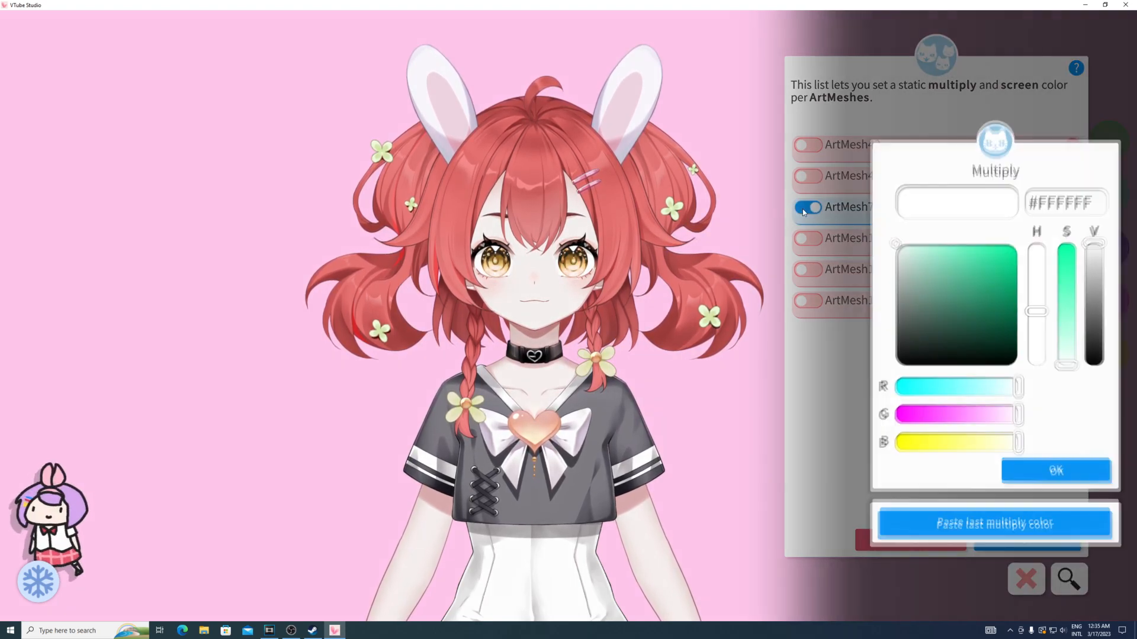
drag(918, 264, 981, 247)
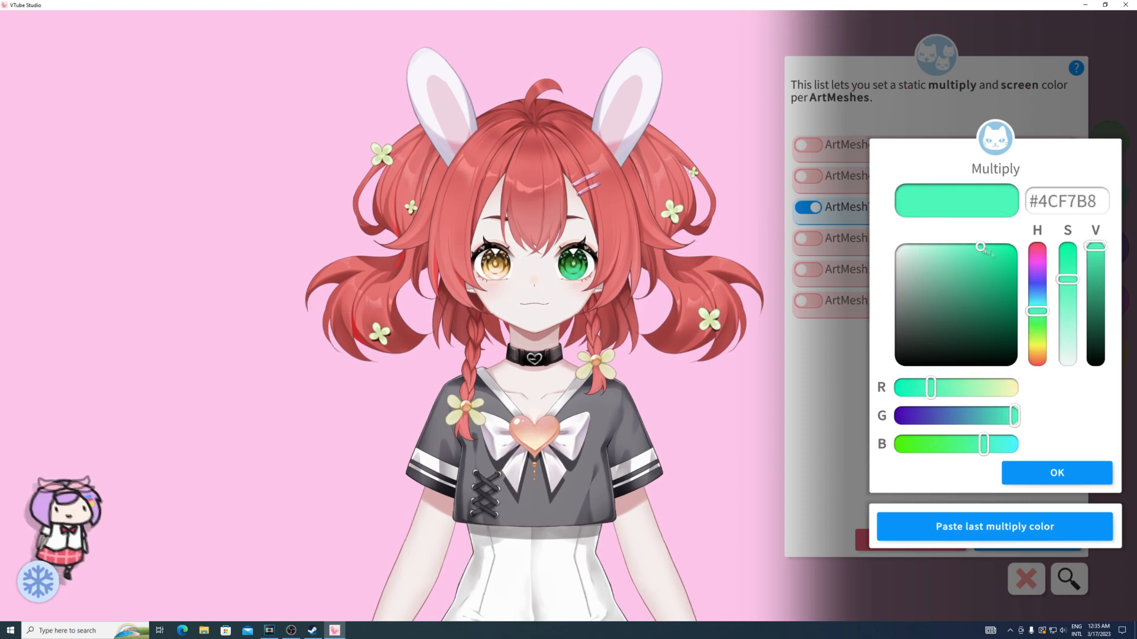
drag(1039, 312, 1037, 313)
click(1006, 471)
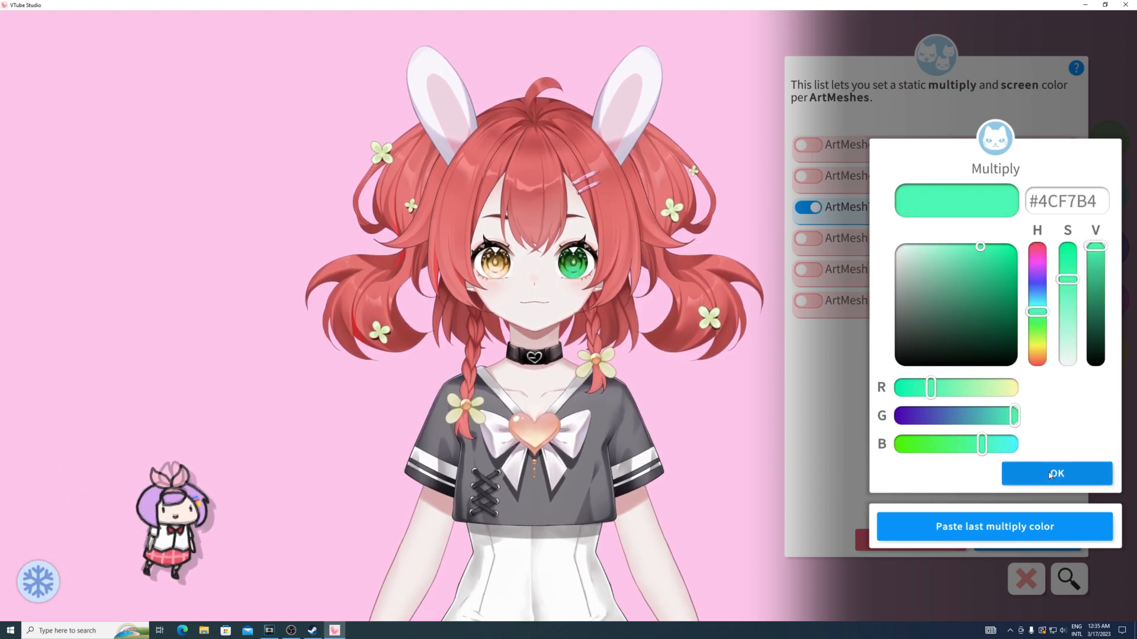
mouse_move(981, 366)
mouse_down()
mouse_move(977, 346)
mouse_move(992, 357)
mouse_up()
click(1051, 474)
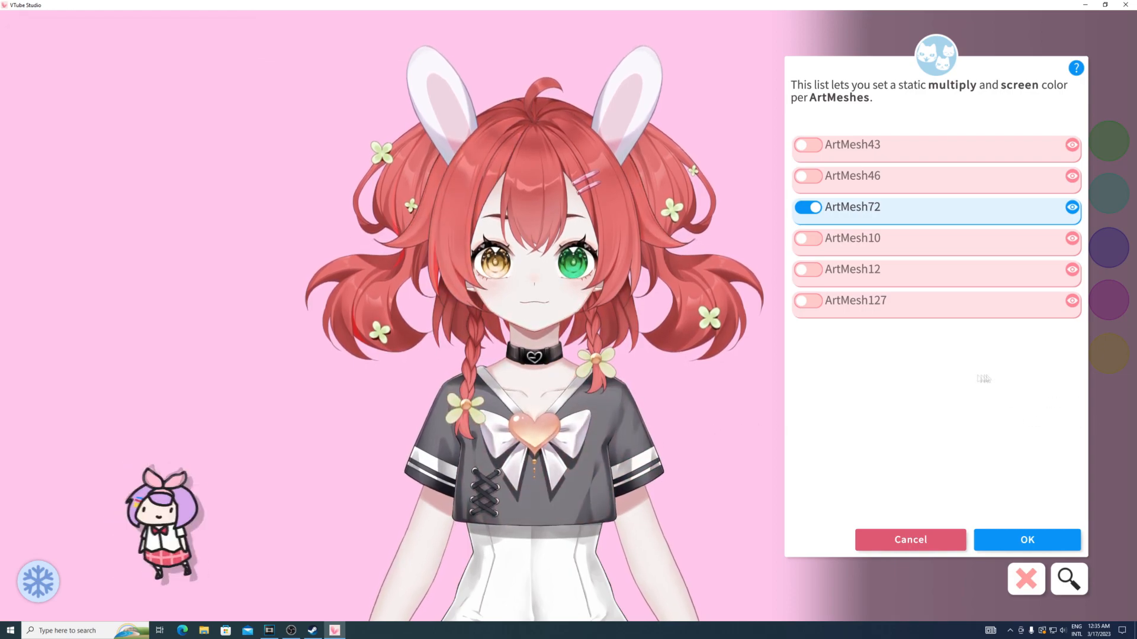
click(1027, 539)
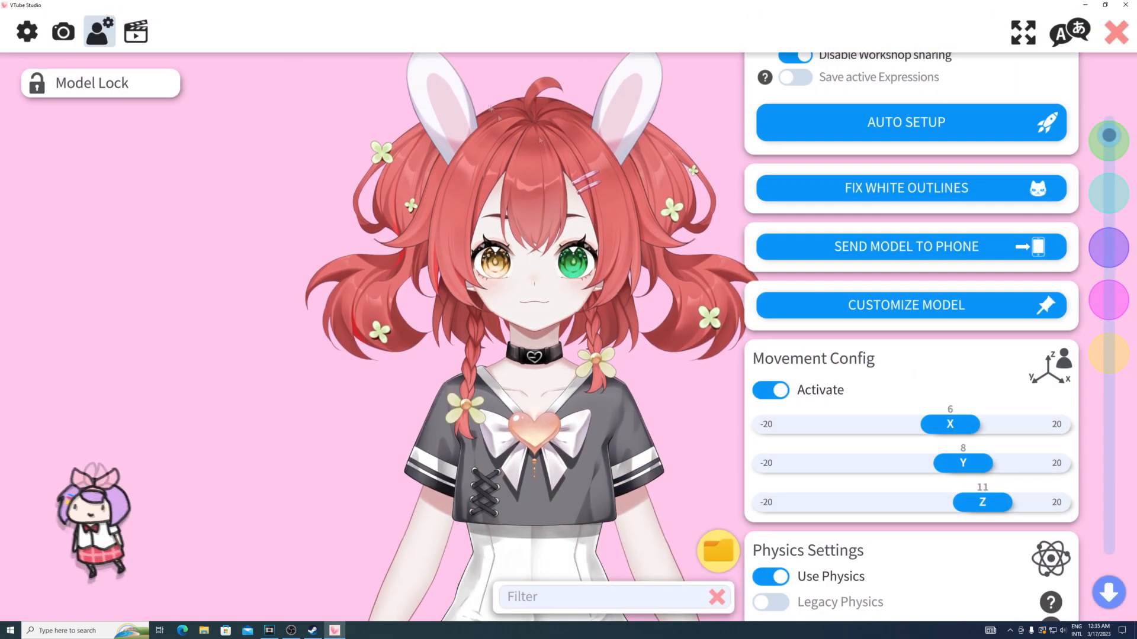
- Open the hotkey settings and add a new hotkey named 789
click(136, 33)
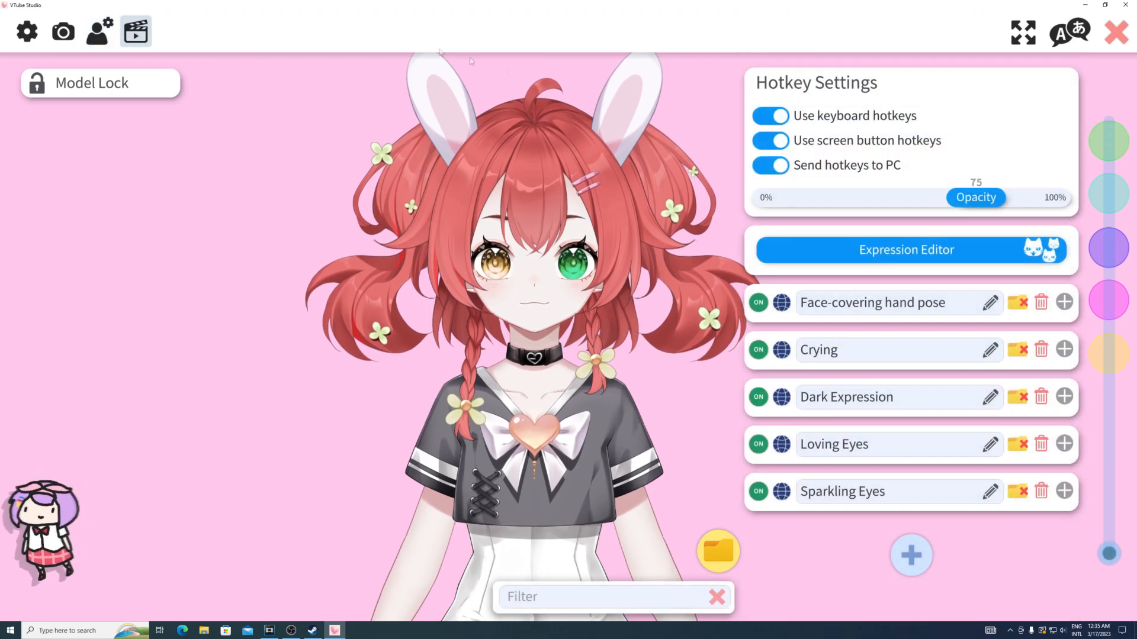
click(911, 556)
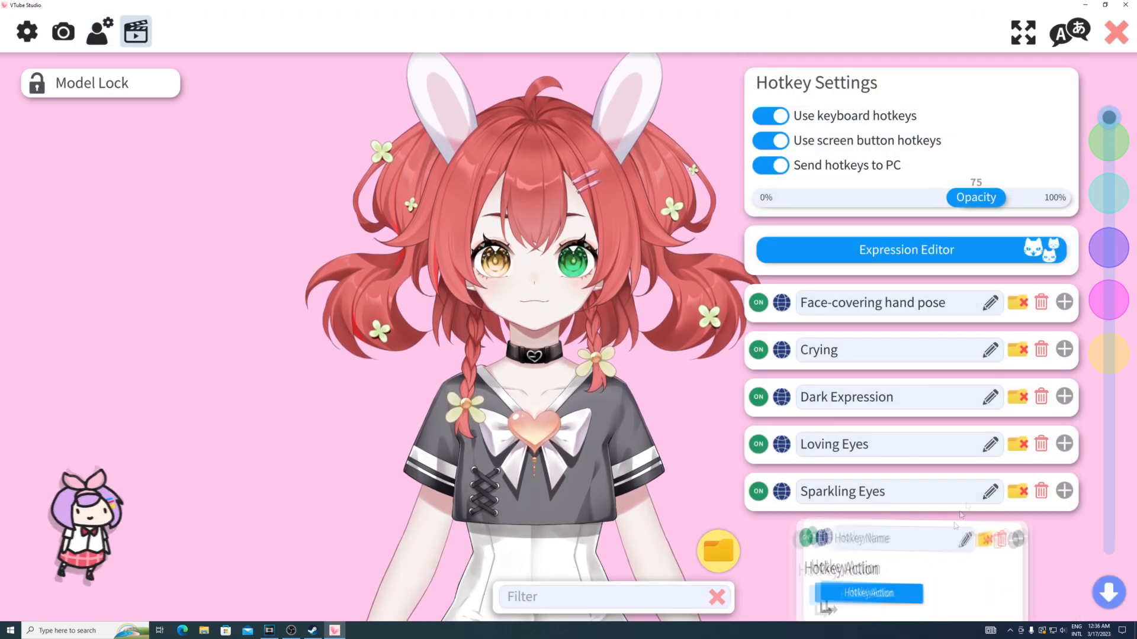
click(932, 407)
text(789)
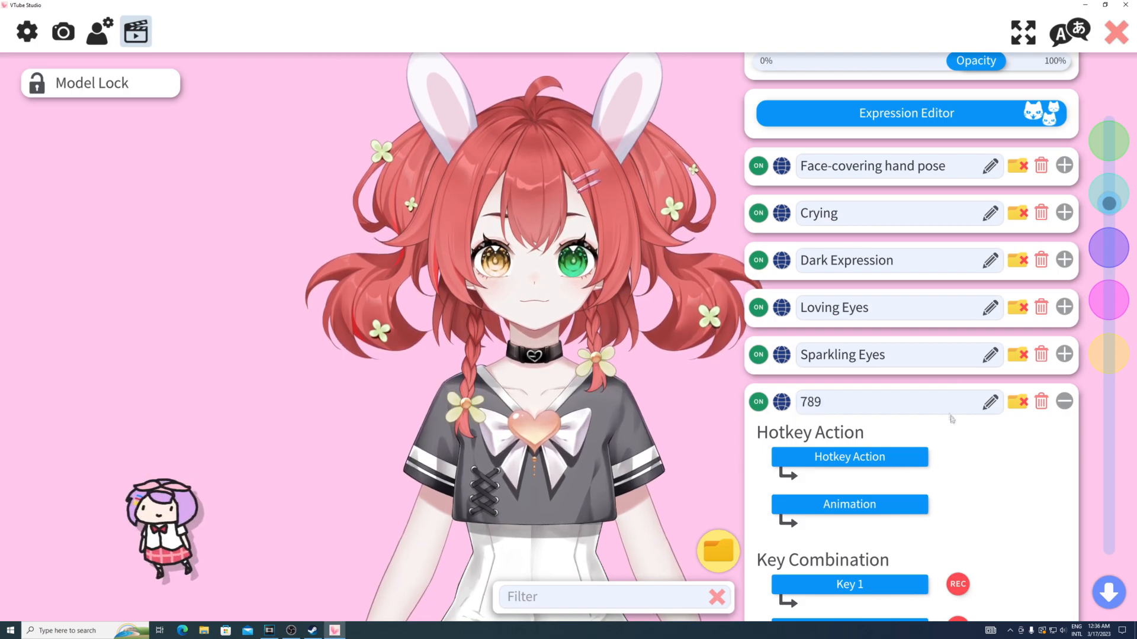
- Set the 789 hotkey's action to ArtMesh Color Preset and record the current color settings for it
scroll(951, 419, down, 3)
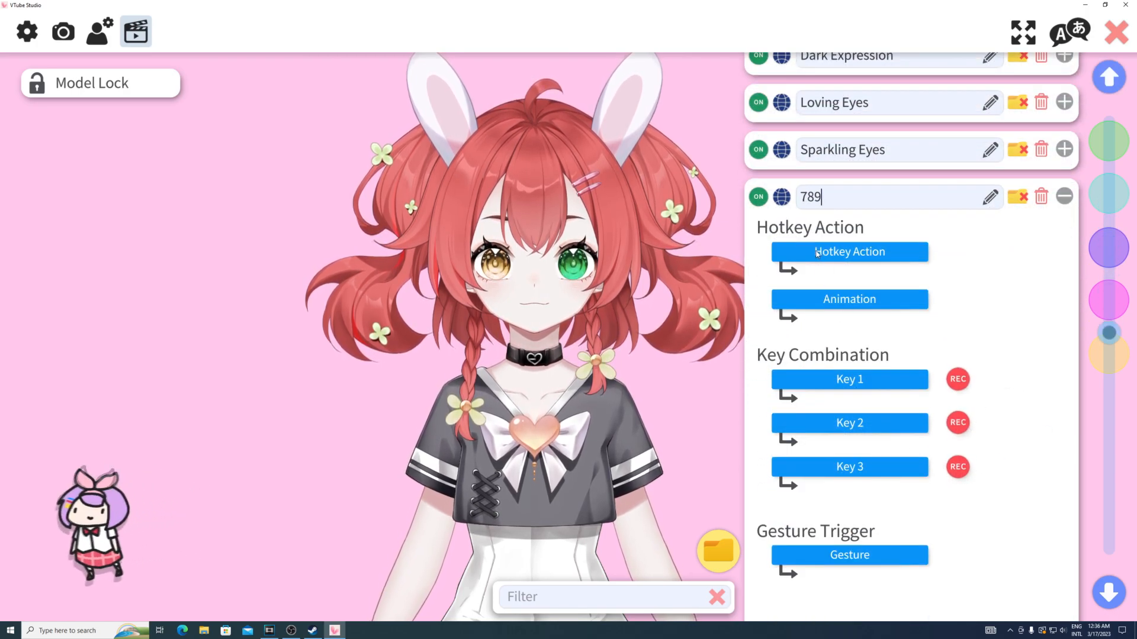
click(816, 254)
scroll(580, 386, down, 15)
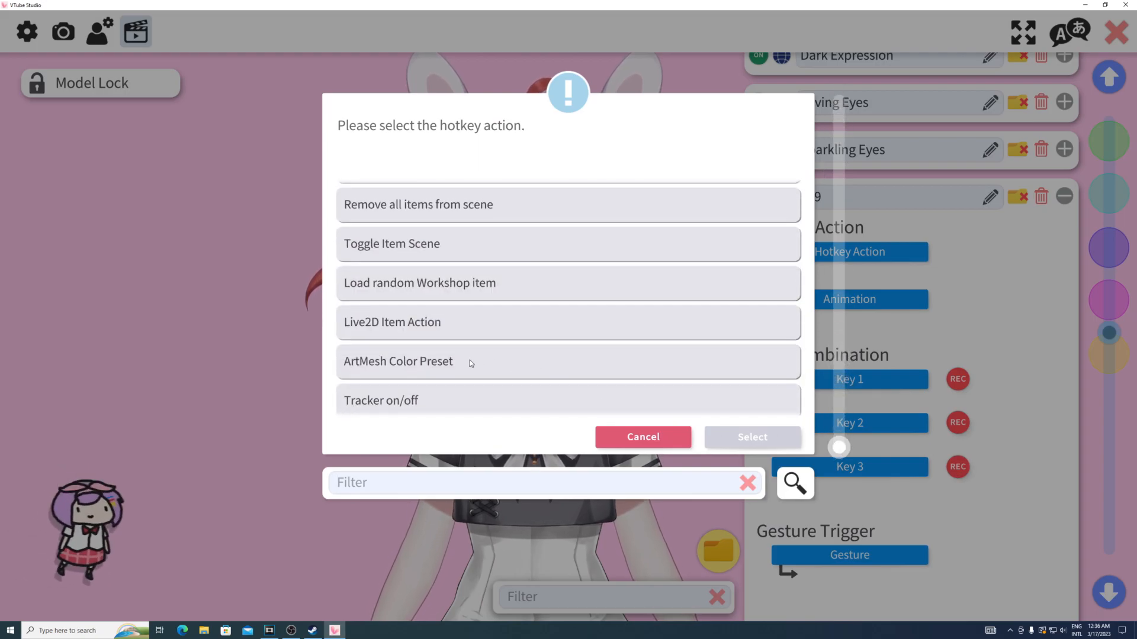
click(471, 364)
click(728, 438)
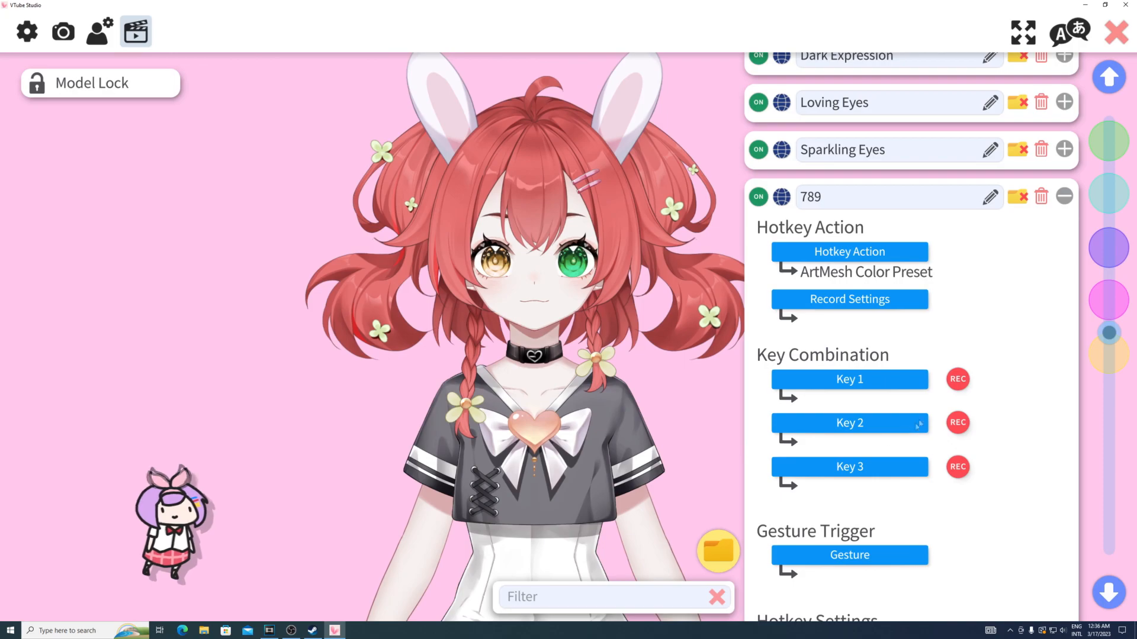
click(817, 301)
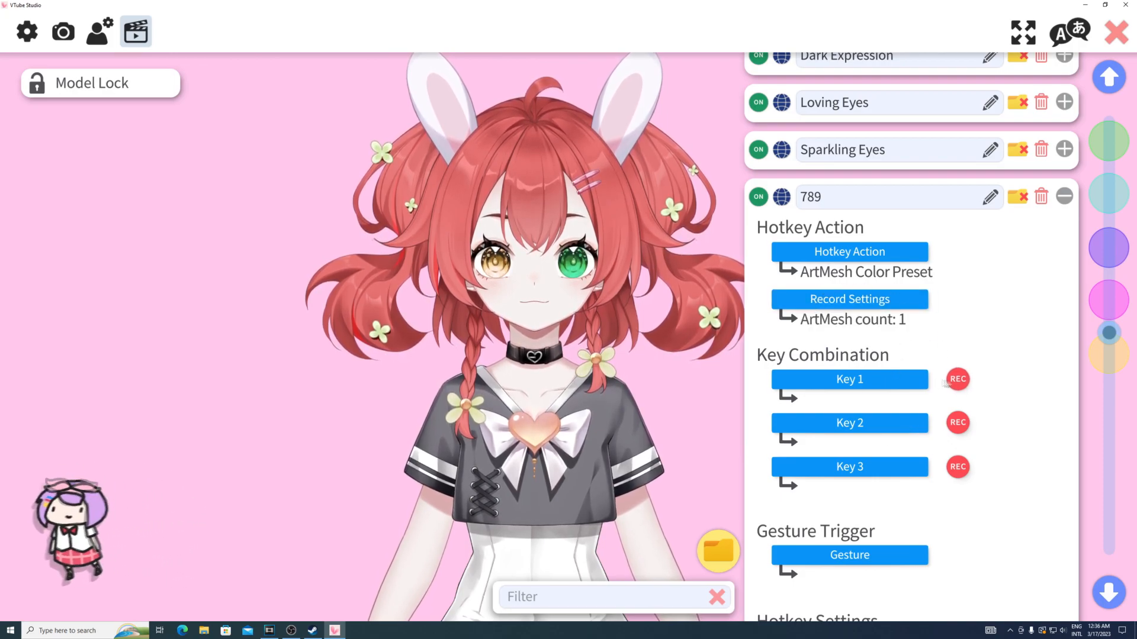
- Record B as Key 1 of the 789 hotkey and test it by toggling the eye color
click(958, 379)
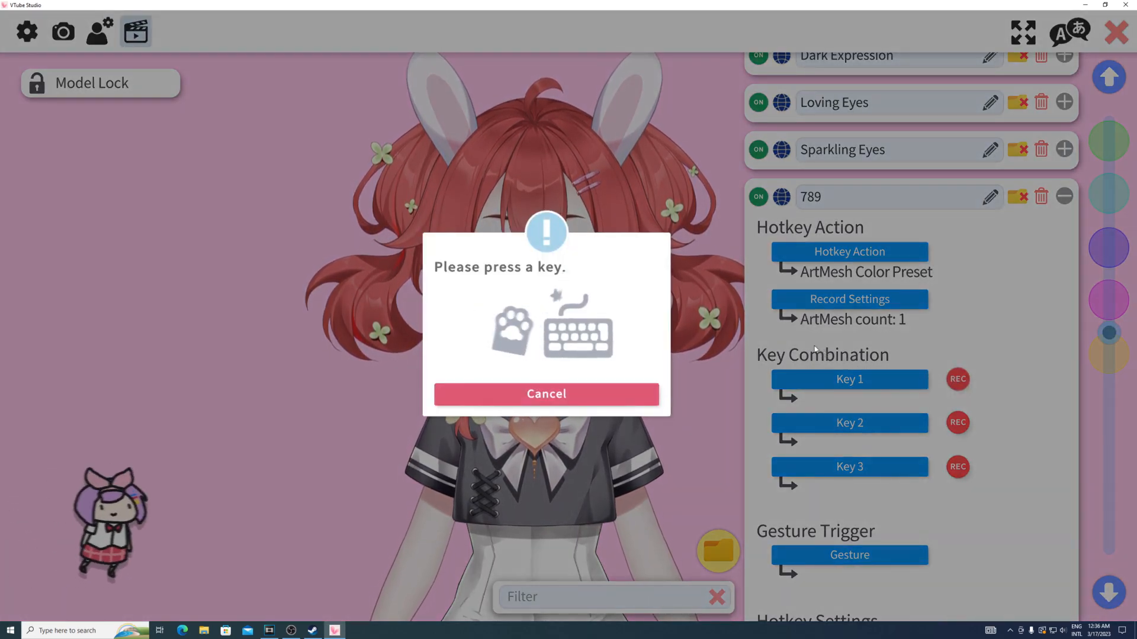
key(b)
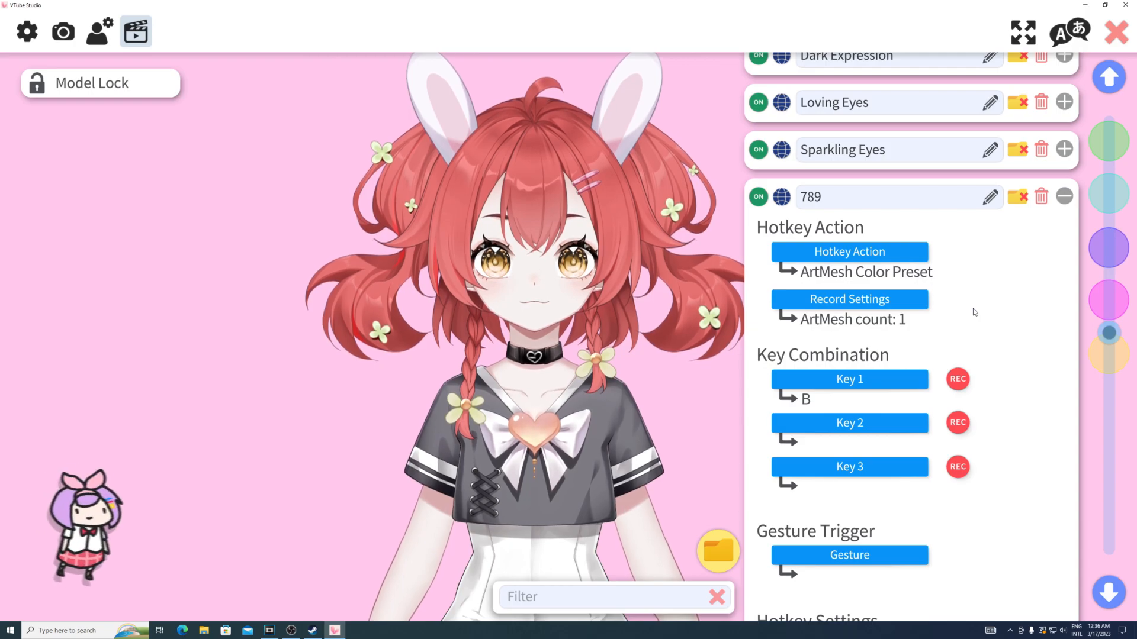
key(b)
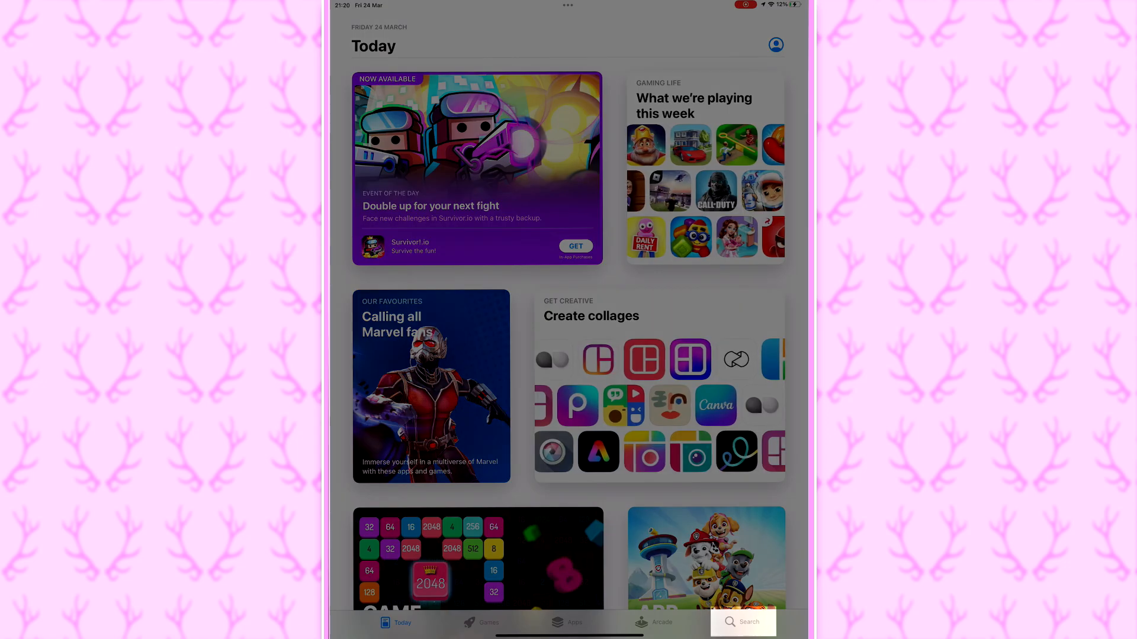
- Switch to the App Store on the iPad and search for "vtuber studio"
click(741, 622)
click(422, 68)
text(vtu)
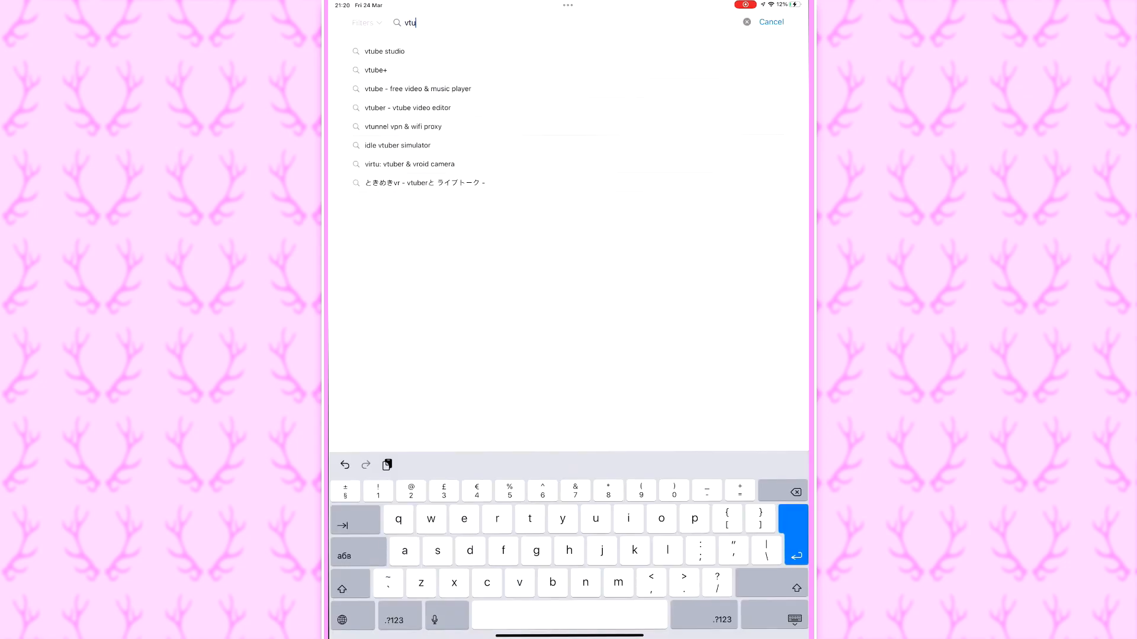
text(ber st)
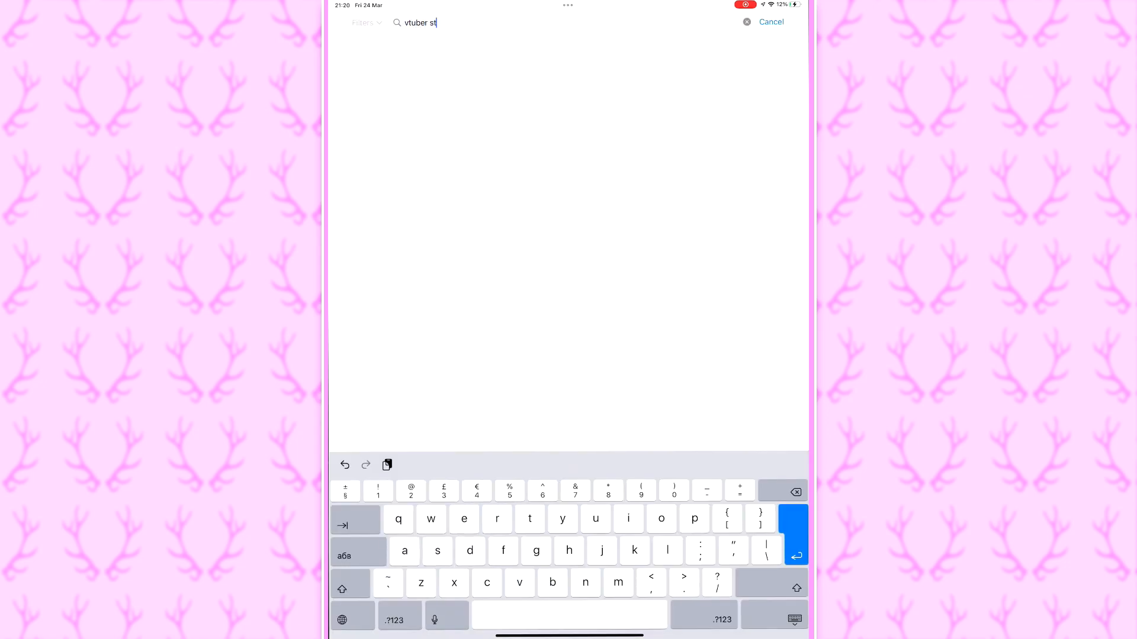
text(udio)
key(Return)
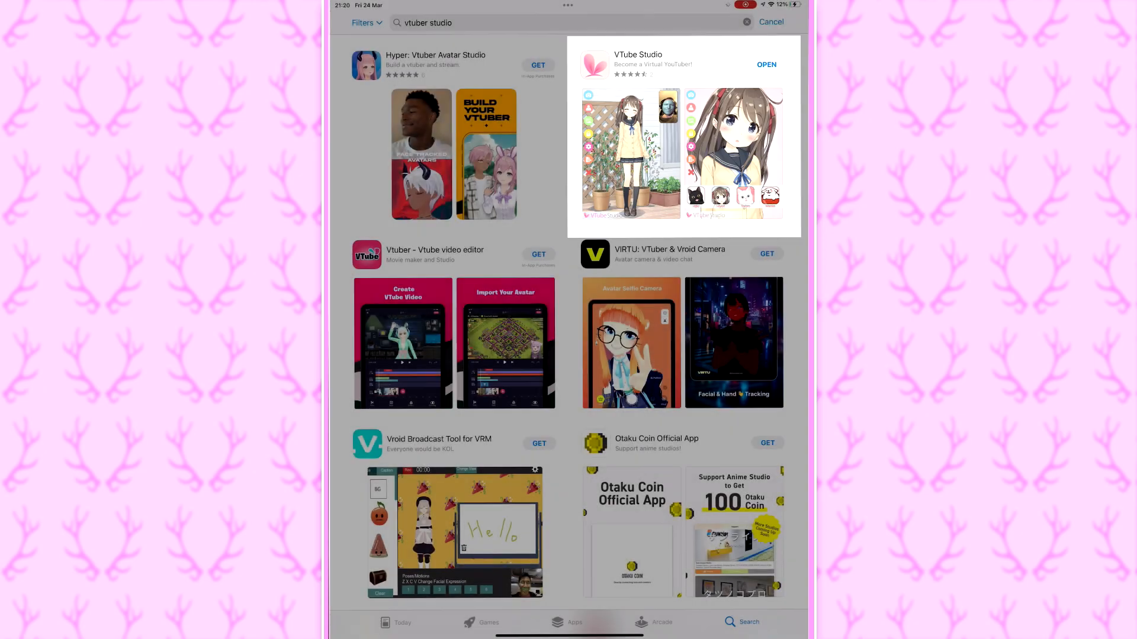
- Open the VTube Studio listing, launch the app, and dismiss the notice about WiFi face streaming
click(654, 64)
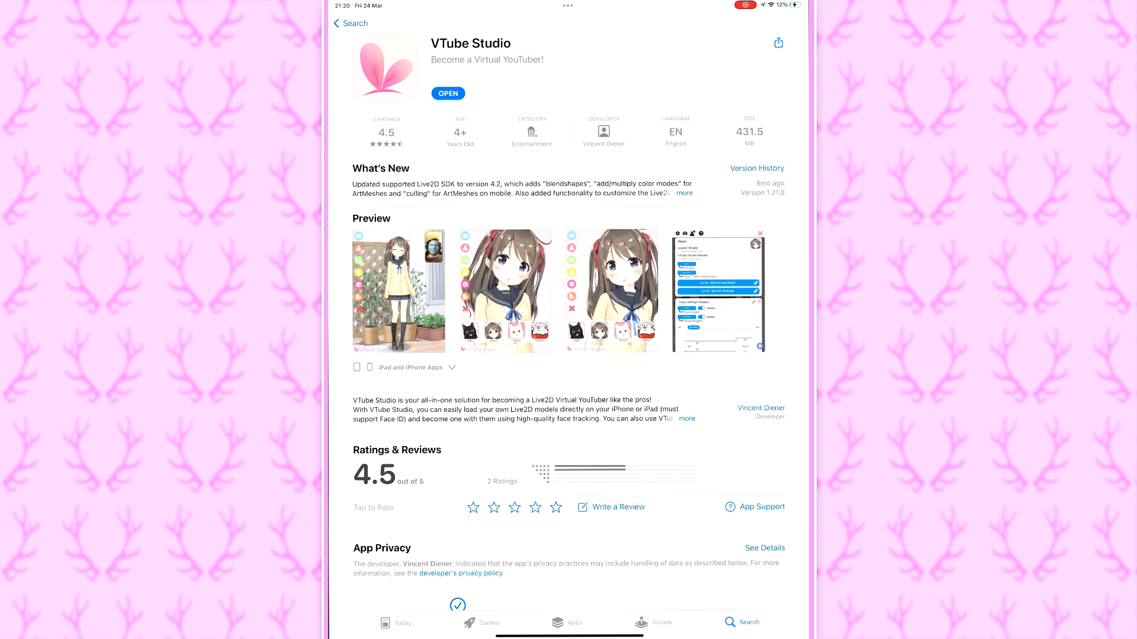
click(448, 94)
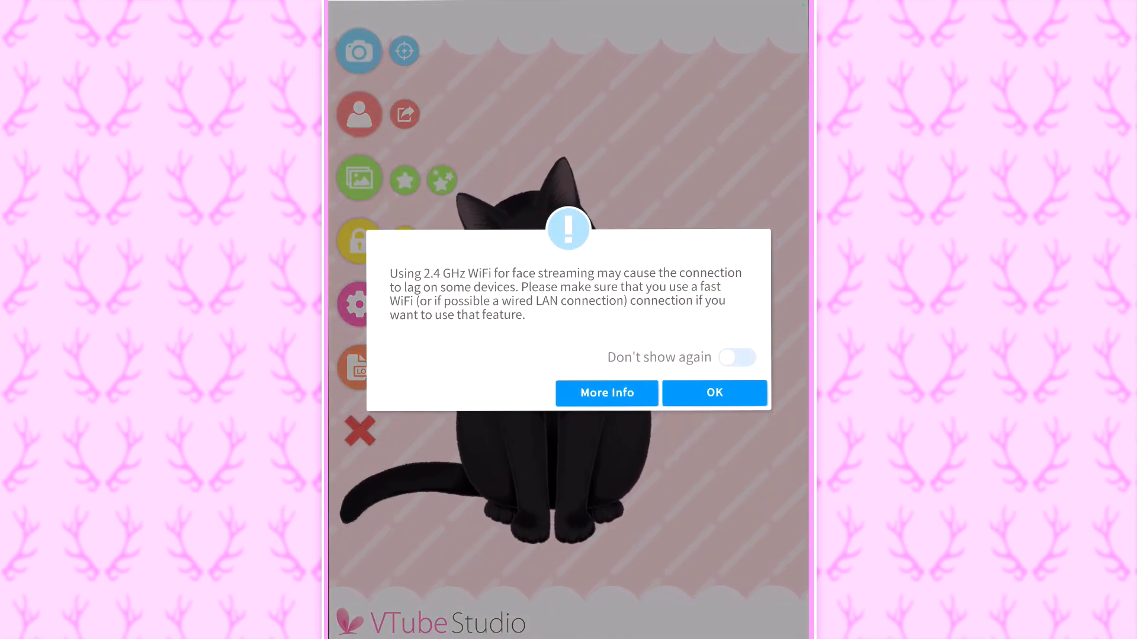
click(715, 393)
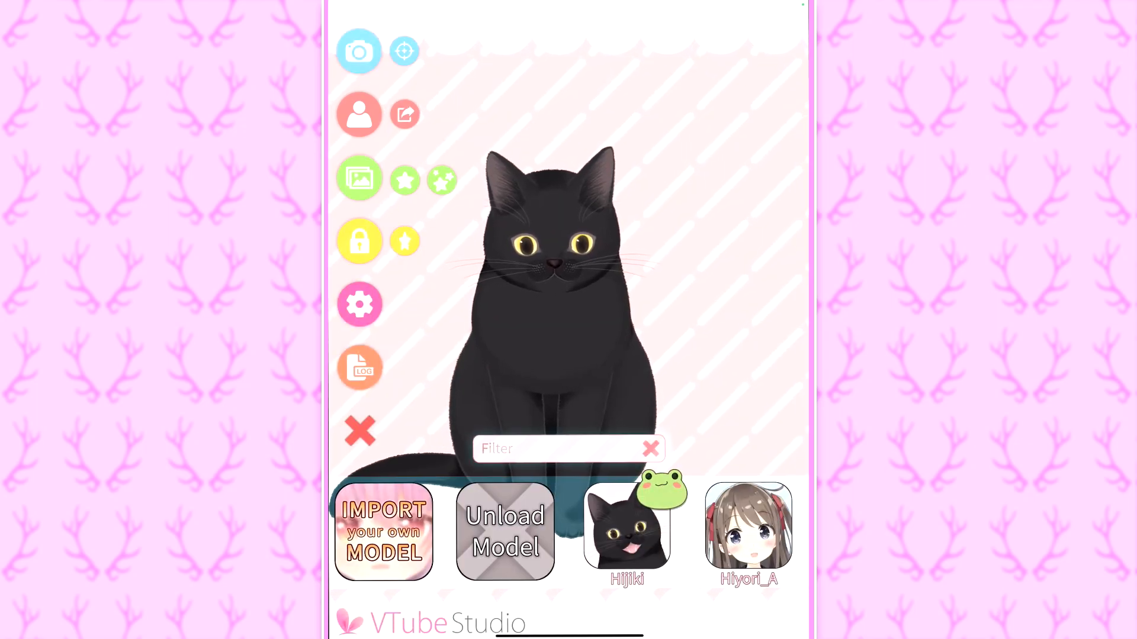
- Load the Hiyori_A model from the model list and dismiss the mobile performance warning
scroll(568, 531, right, 3)
scroll(569, 531, left, 1)
click(603, 526)
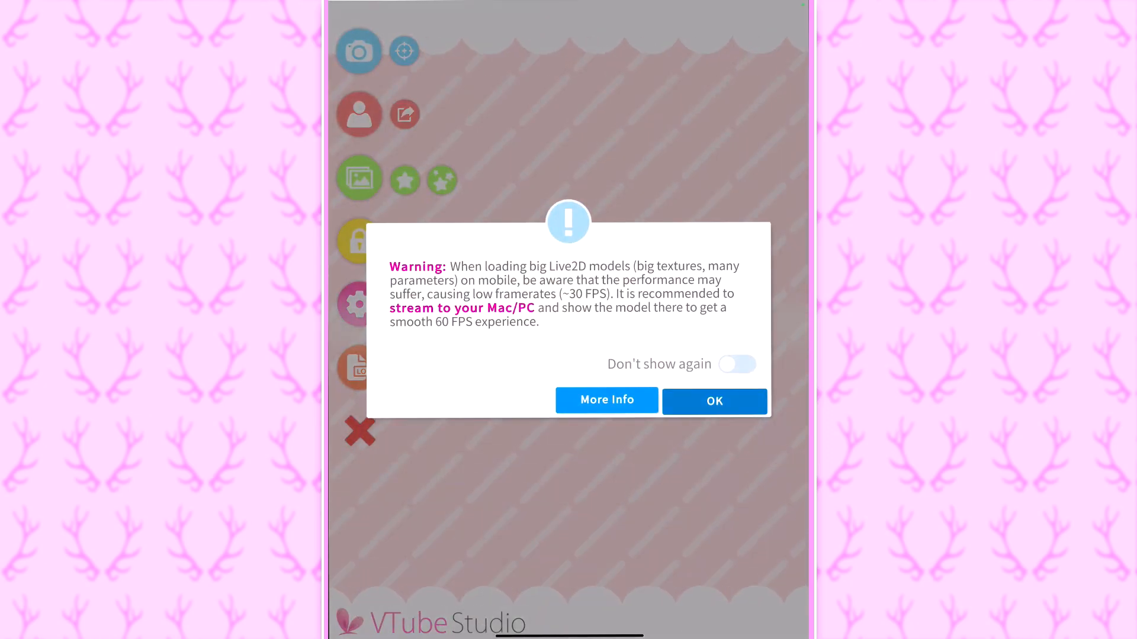
click(714, 401)
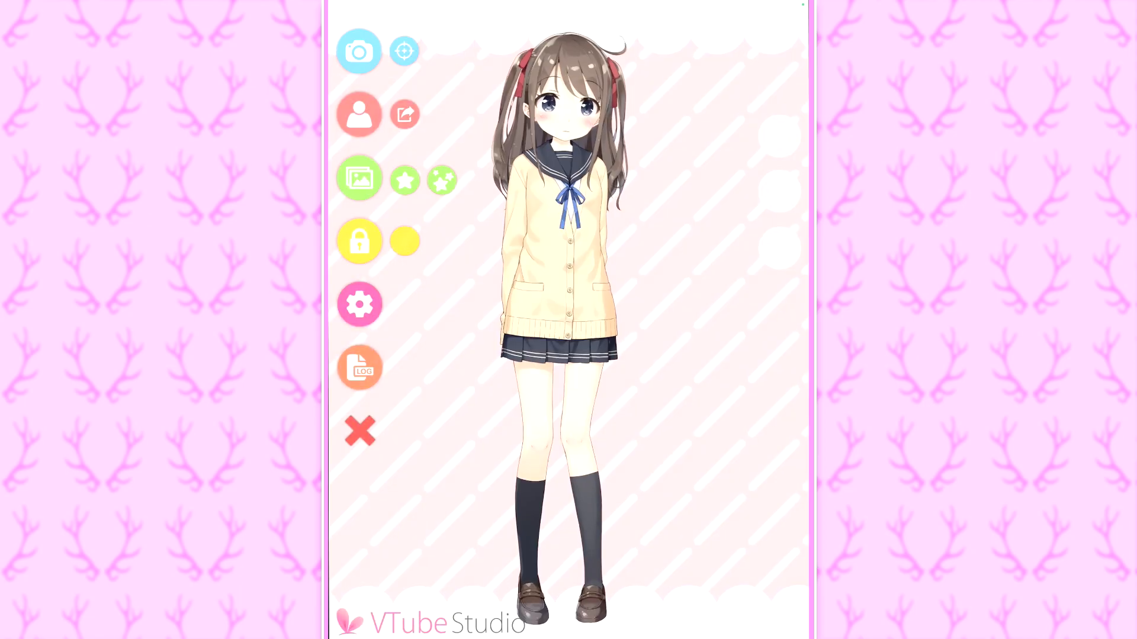
- Test face tracking on the Hiyori_A model by switching the camera on and off
click(359, 52)
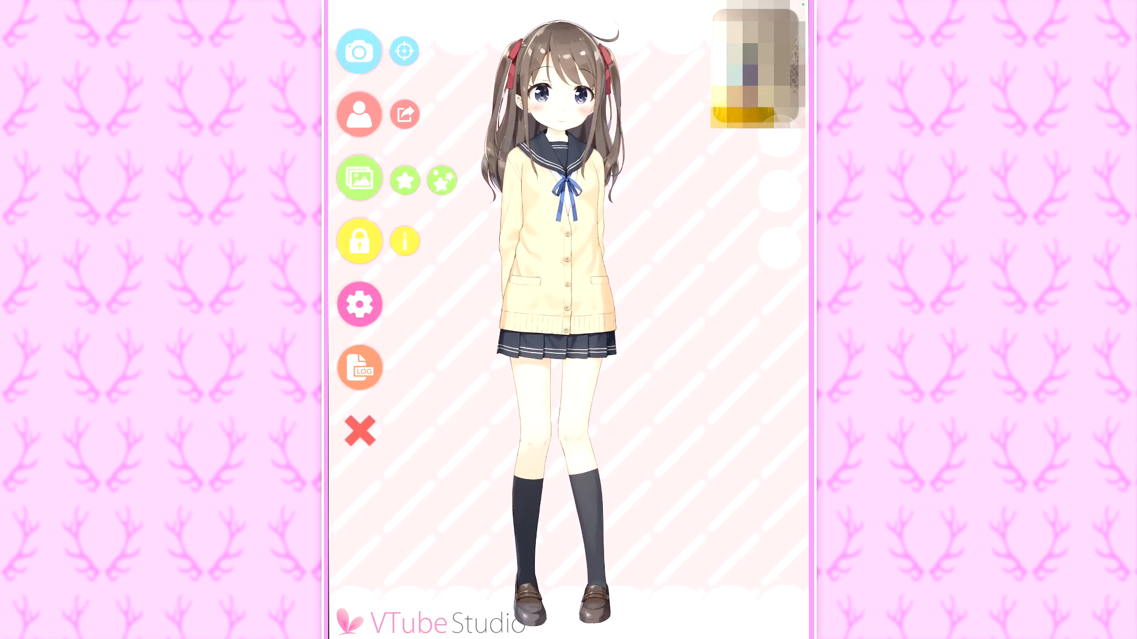
click(359, 51)
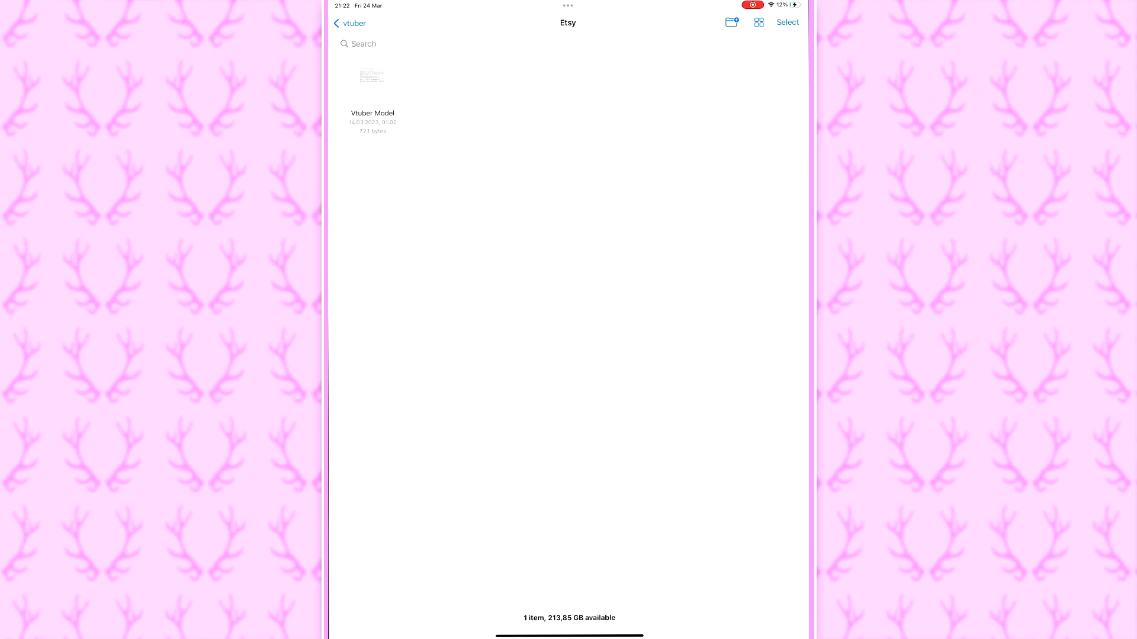
- Open the Vtuber Model text file in the Etsy folder and copy its Dropbox download link
click(372, 76)
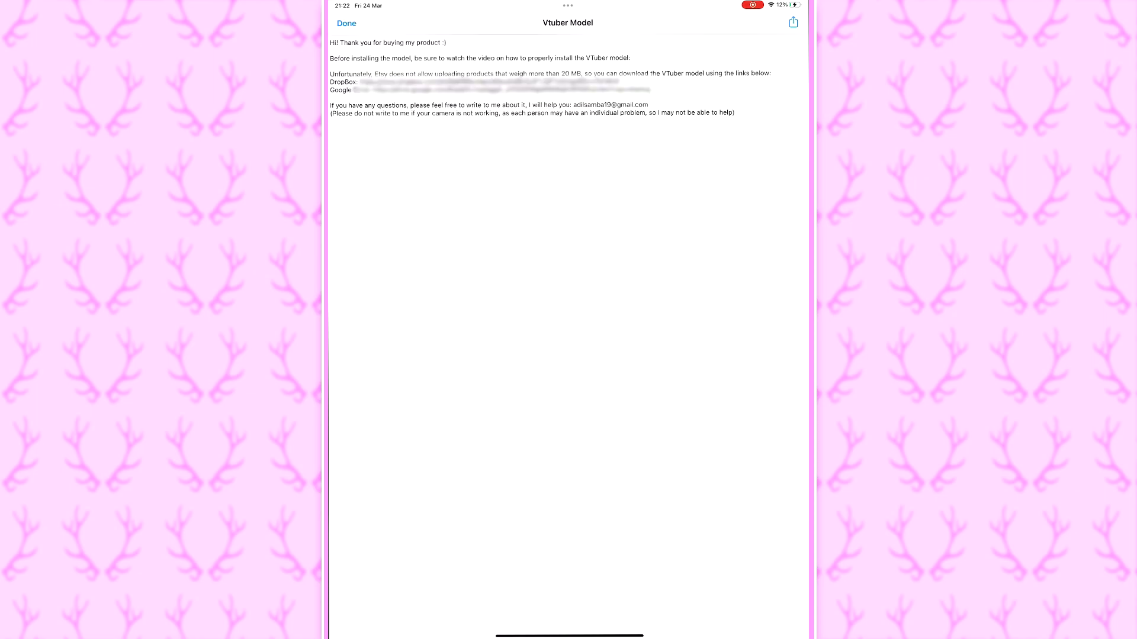
double_click(343, 83)
drag(357, 87, 650, 92)
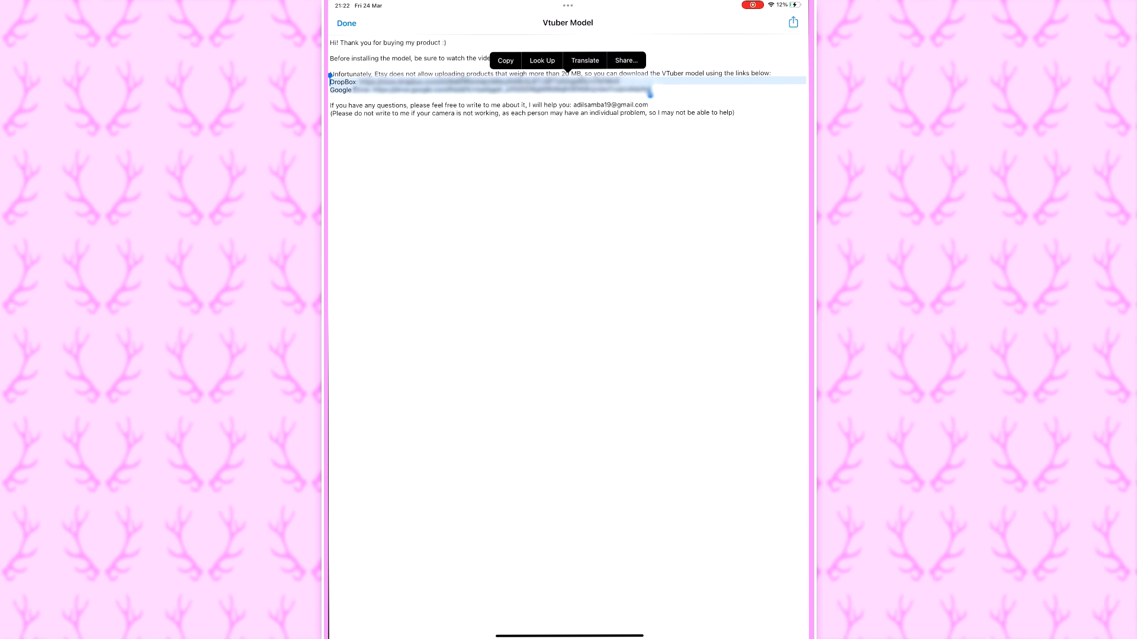
click(568, 249)
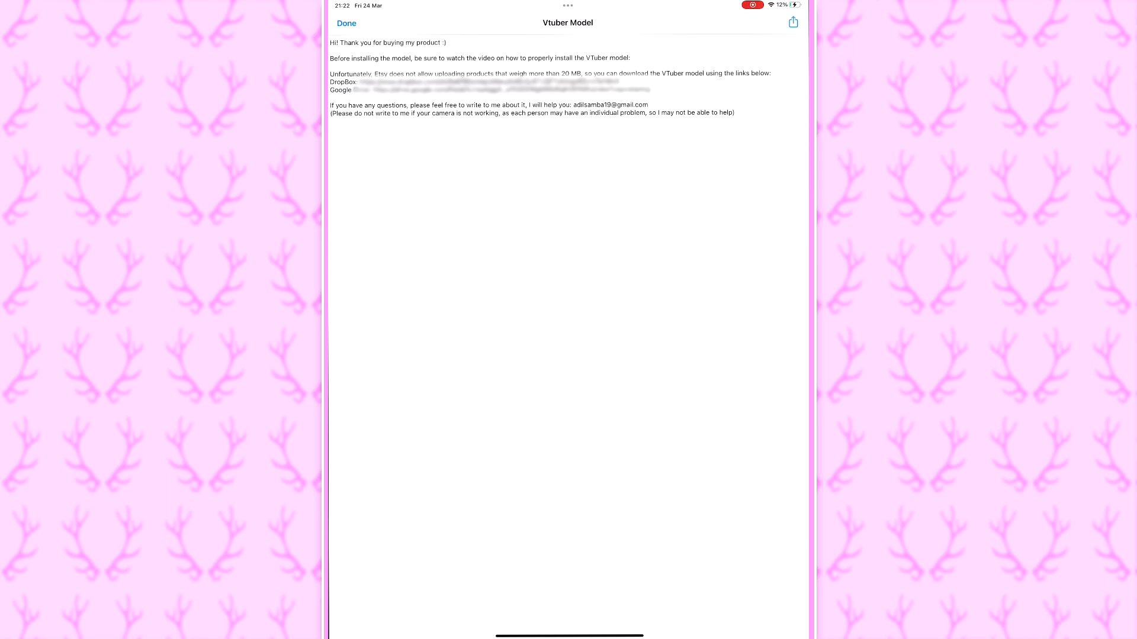
double_click(443, 82)
drag(437, 77, 359, 77)
drag(449, 87, 619, 87)
click(426, 60)
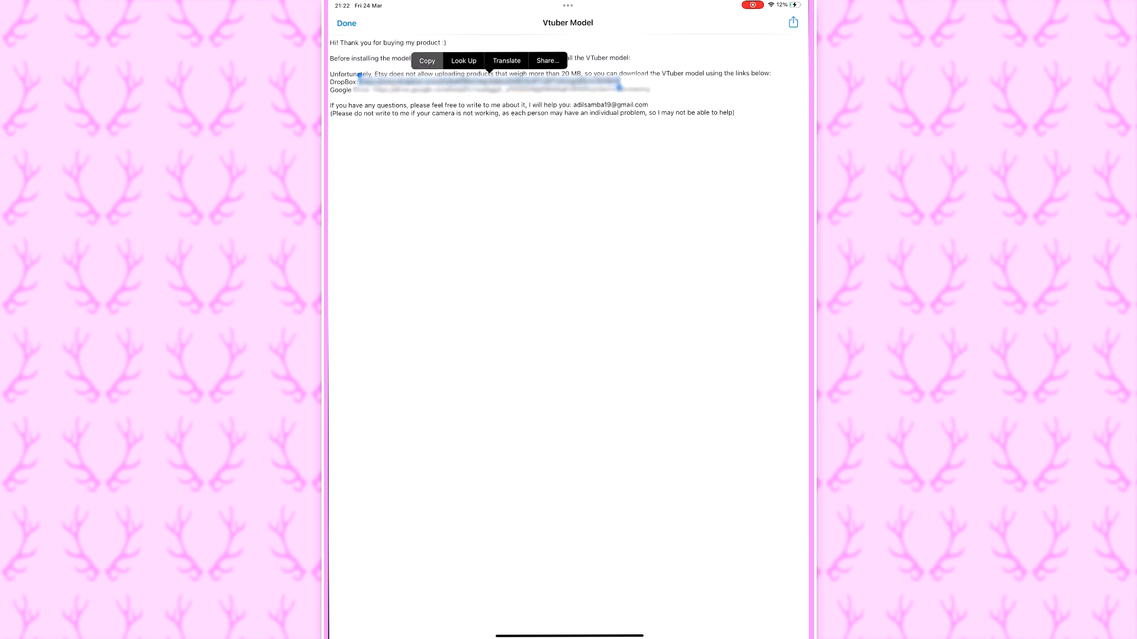
- Switch to Safari and open the copied Dropbox link in place of the Google page address
drag(569, 636, 569, 414)
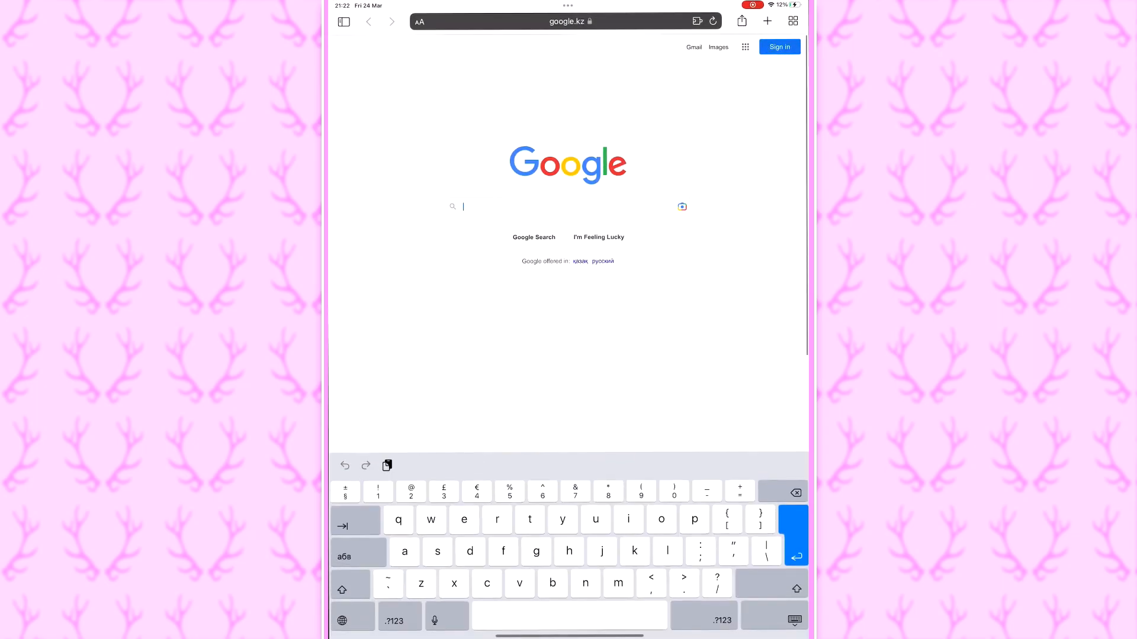
click(566, 21)
key(BackSpace)
click(450, 21)
click(403, 42)
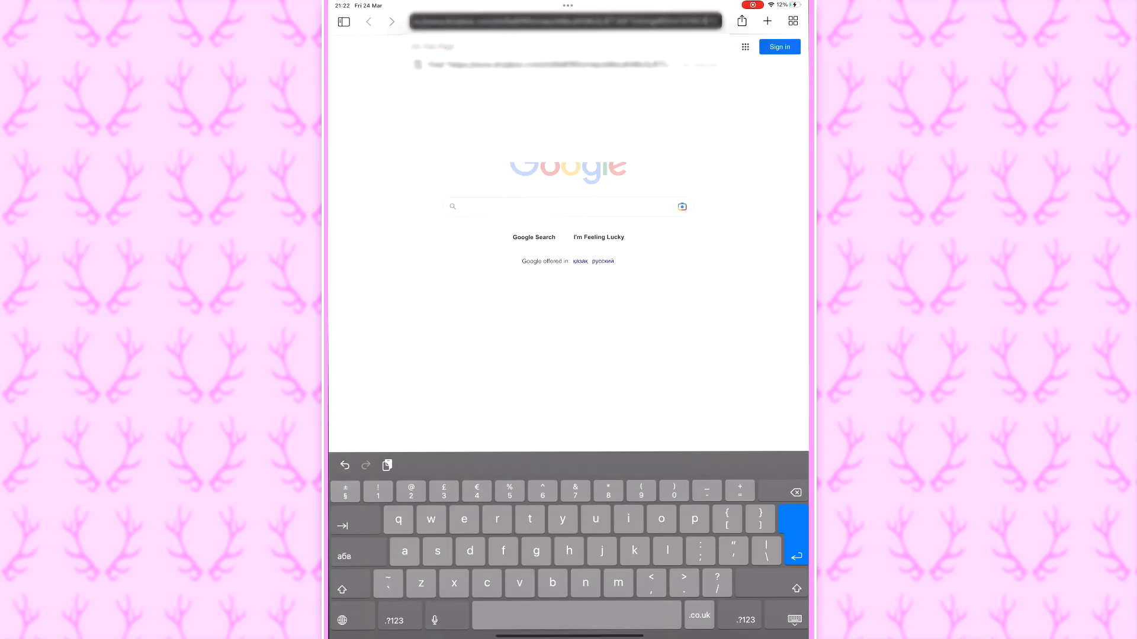
key(Return)
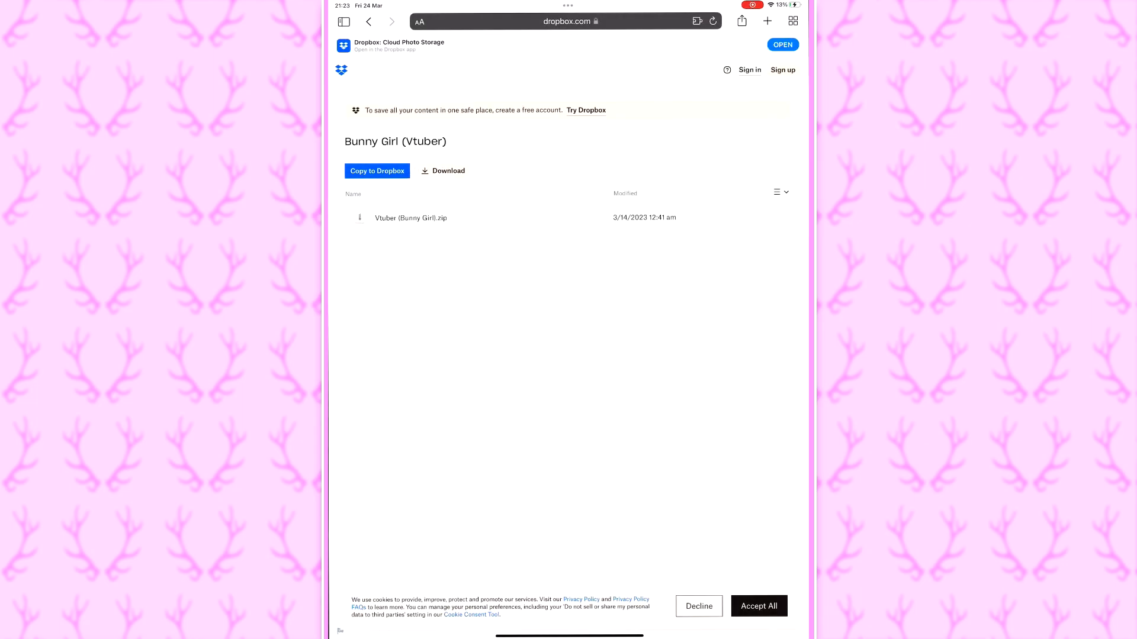
- Download the shared Bunny Girl (Vtuber) folder as a zip file and show the browser's download list
click(444, 171)
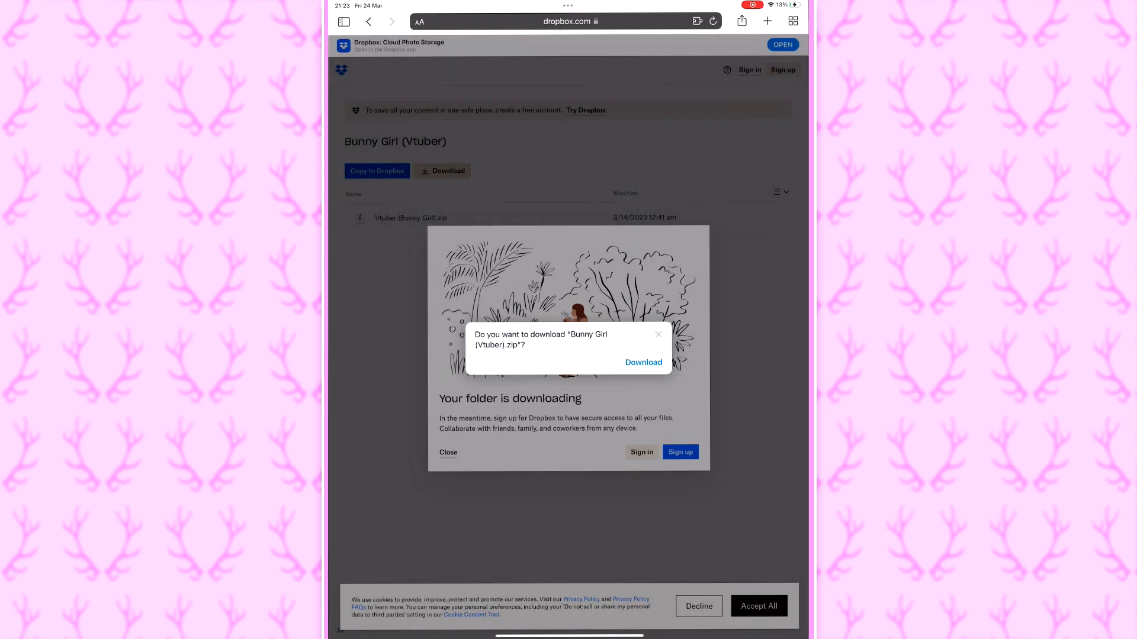
click(643, 362)
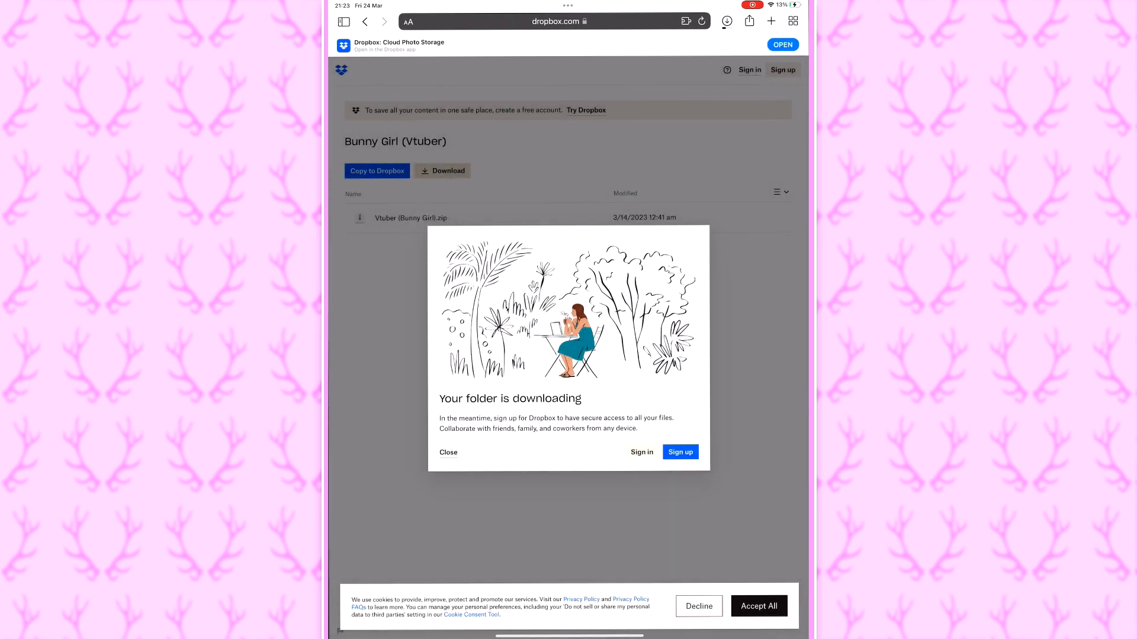
click(726, 21)
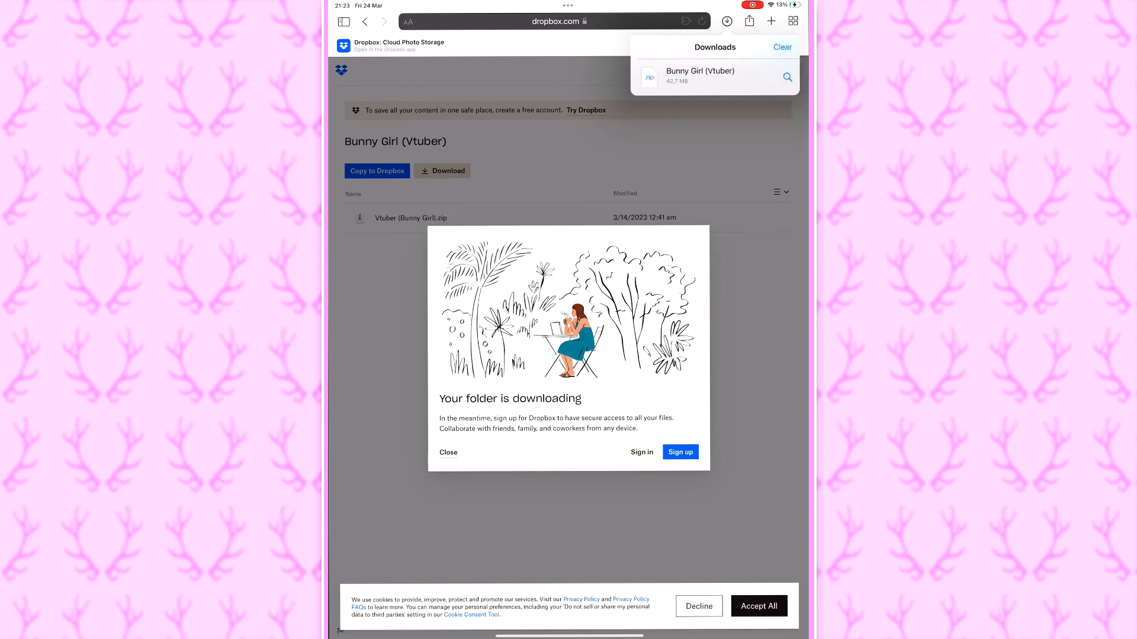
- Locate the download in Files, extract Vtuber (Bunny Girl).zip, and open the extracted Vtuber (Bunny Girl) folder
click(786, 77)
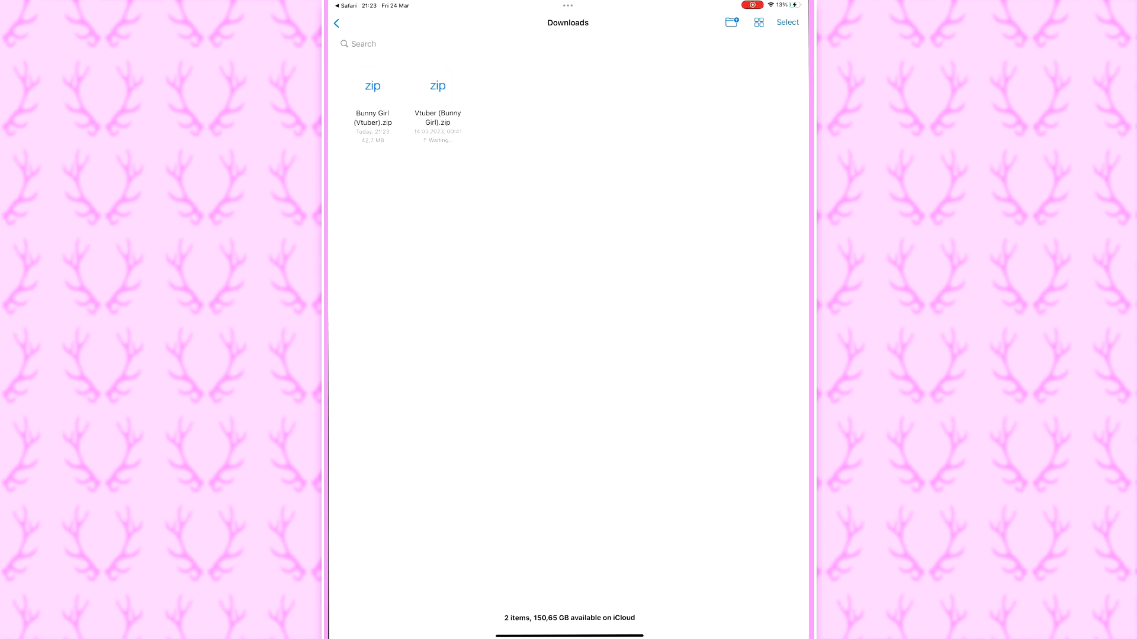
click(437, 86)
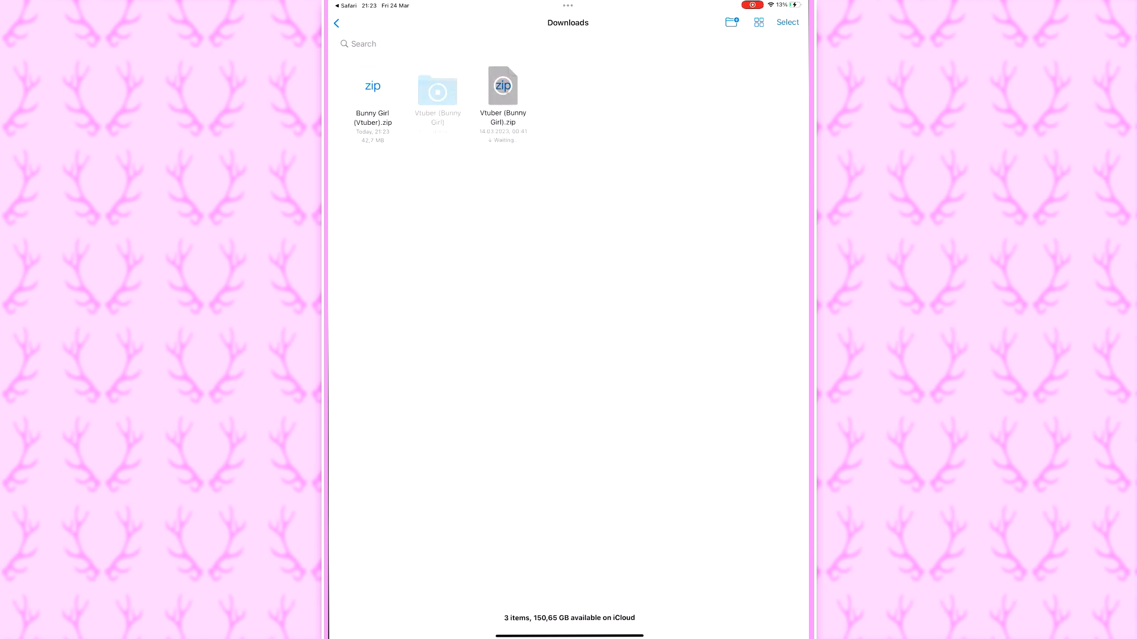
click(437, 91)
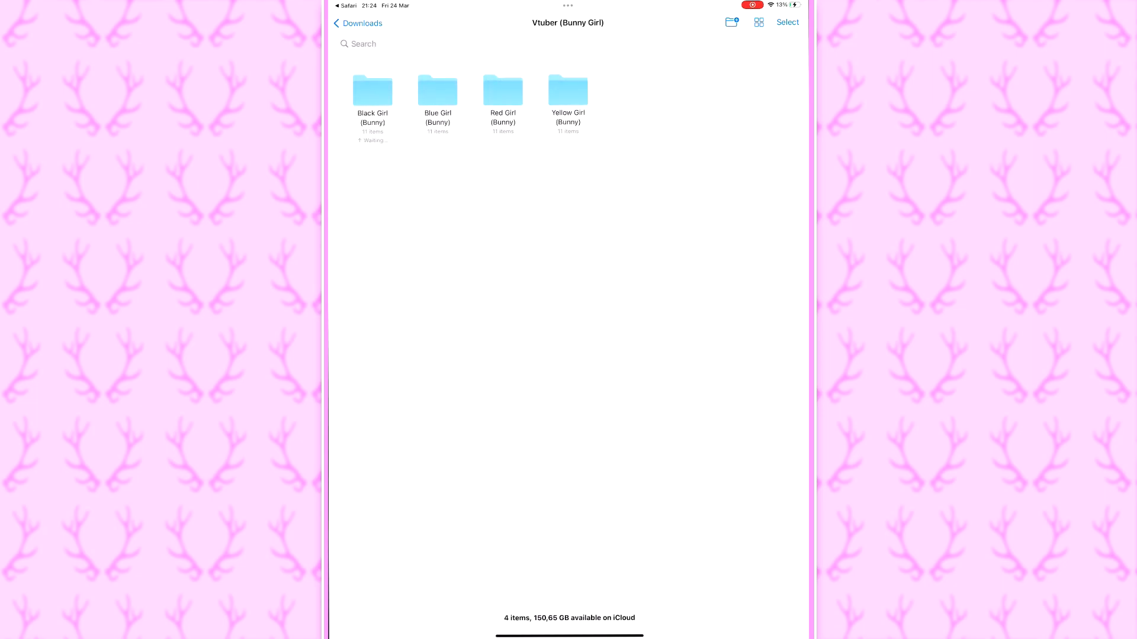
- Copy the Black, Blue, Red and Yellow Girl (Bunny) folders into VTube Studio's Live2DModels folder on the iPad
click(788, 22)
click(372, 90)
click(438, 96)
click(503, 95)
click(567, 96)
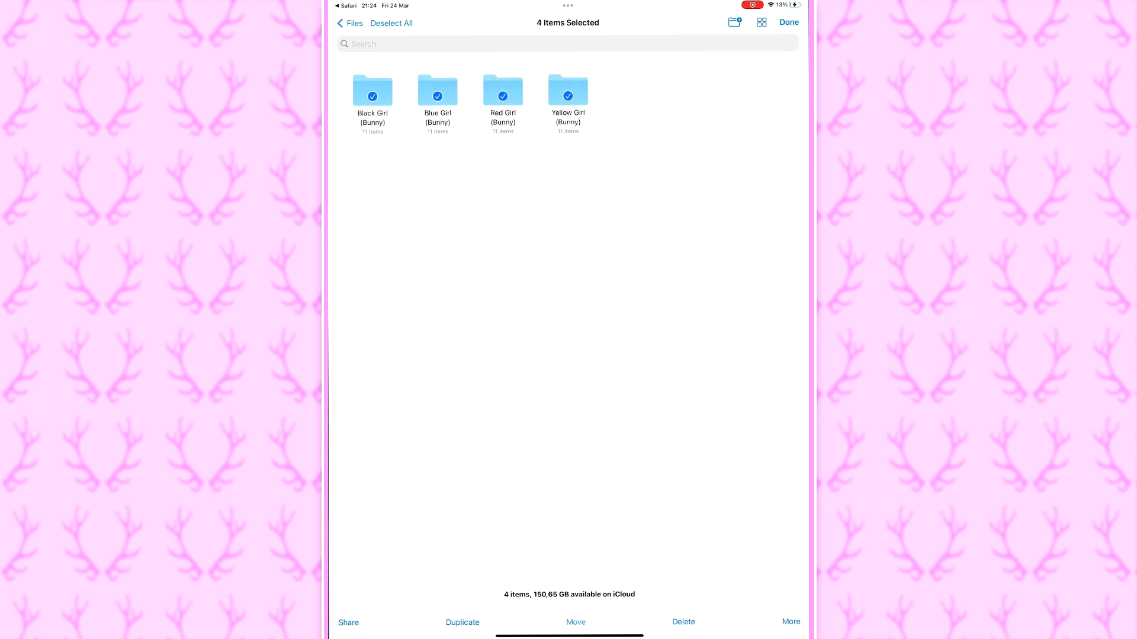
click(575, 622)
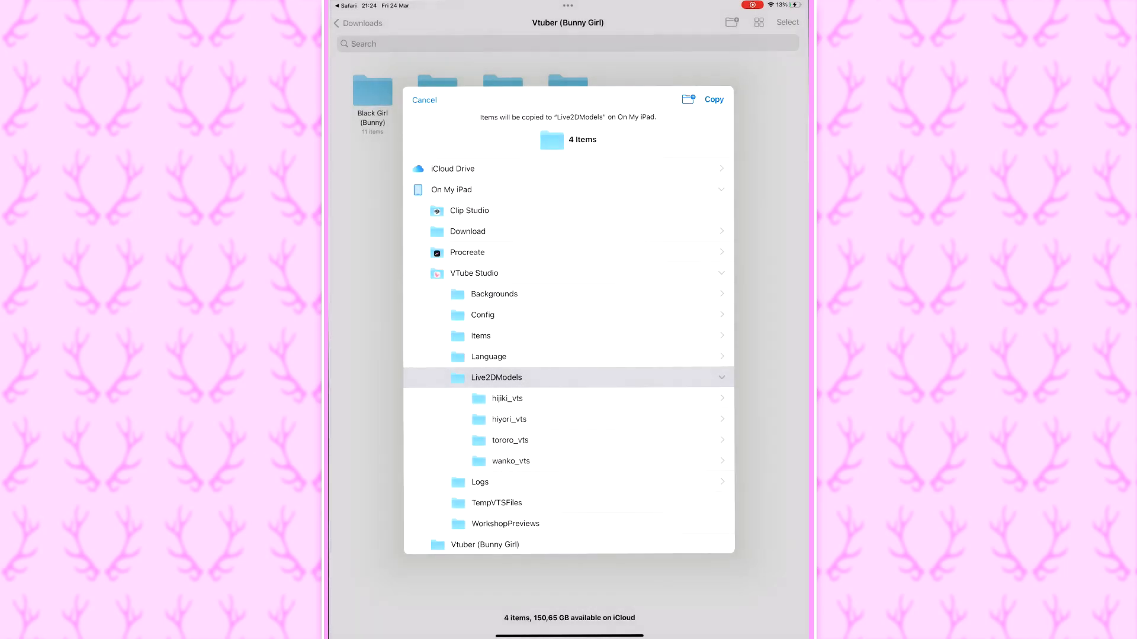
click(714, 99)
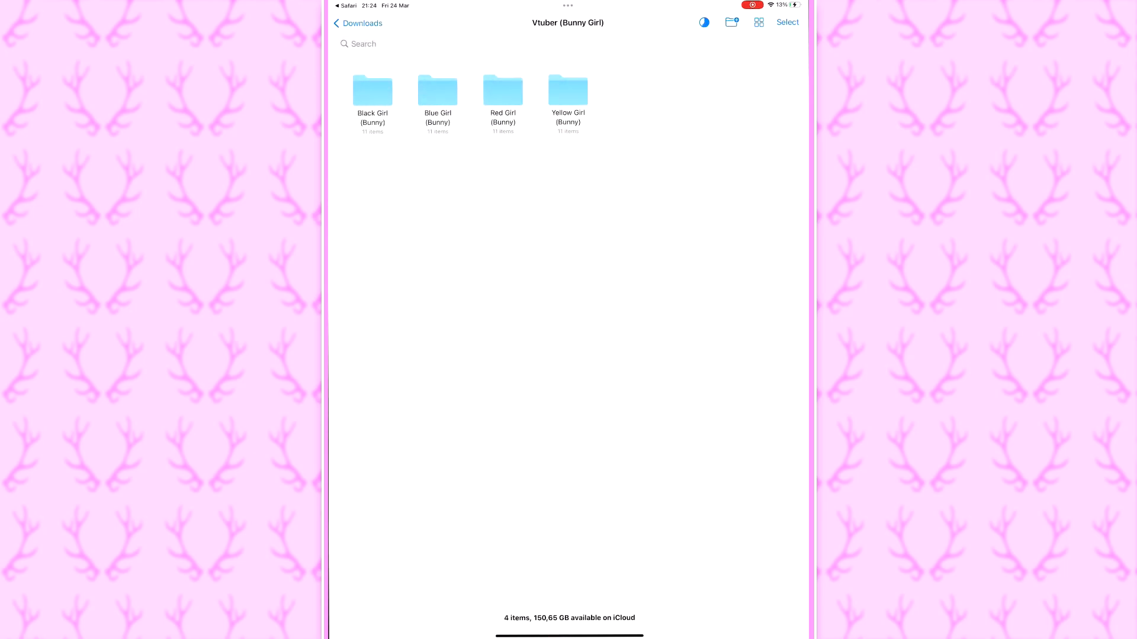
- Switch to VTube Studio and load the red-haired Girl (Bunny) model from the model list
drag(568, 636, 568, 421)
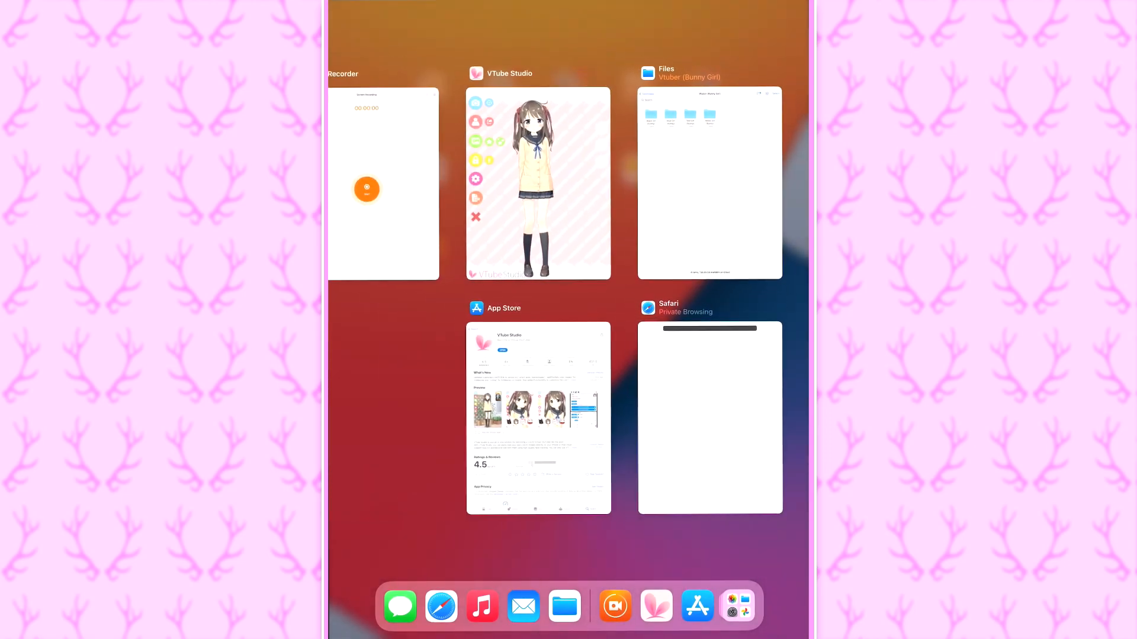
click(537, 189)
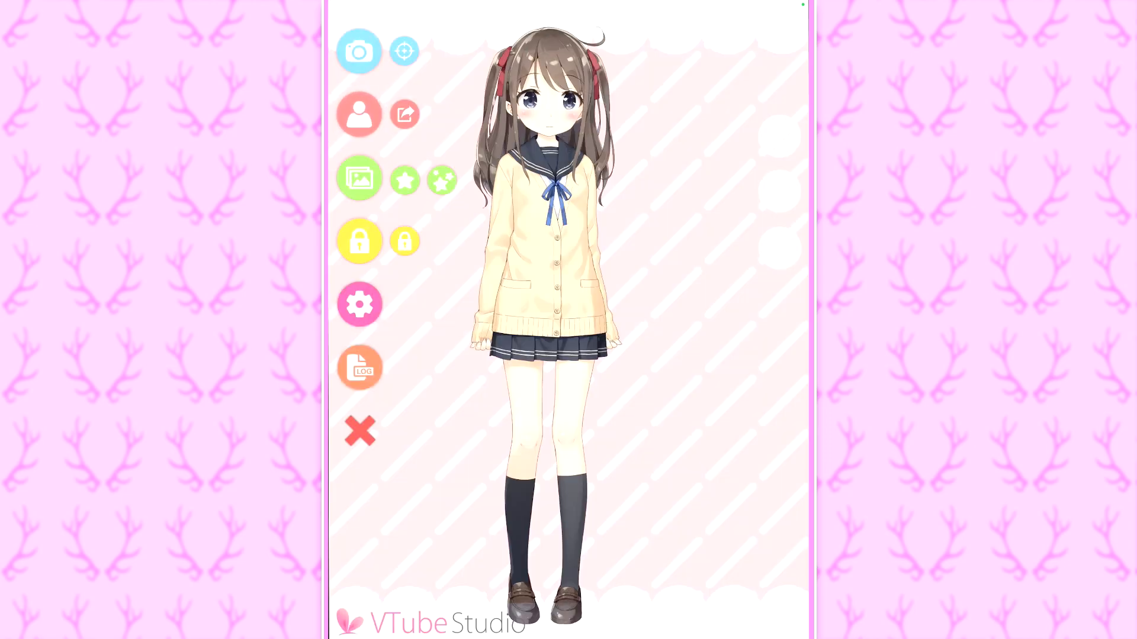
click(359, 114)
drag(621, 527, 509, 527)
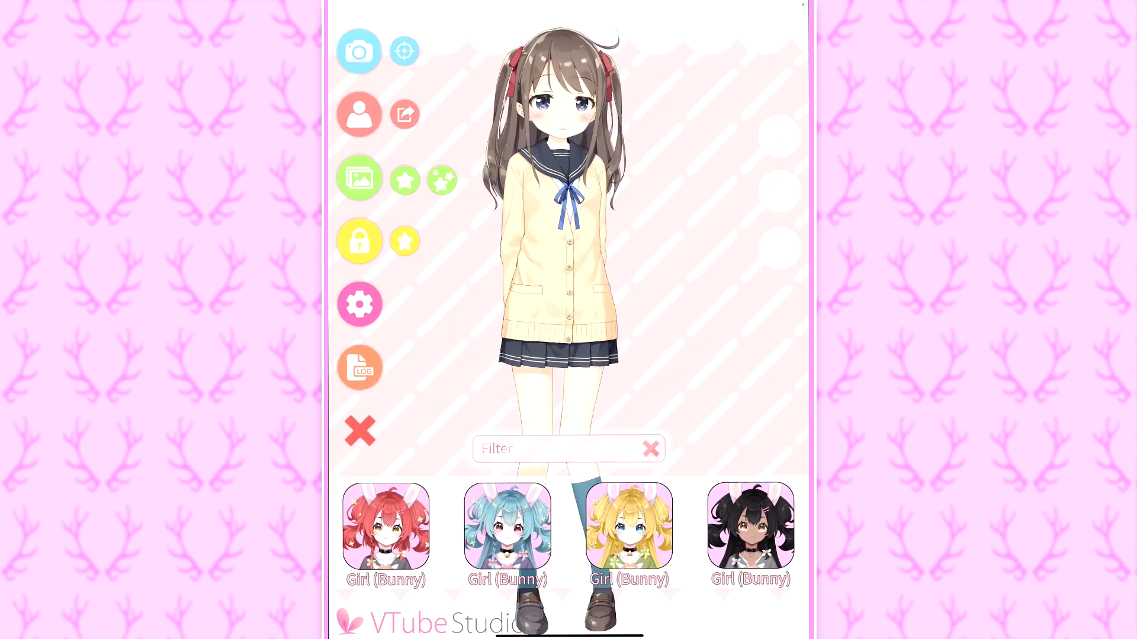
click(386, 527)
click(714, 401)
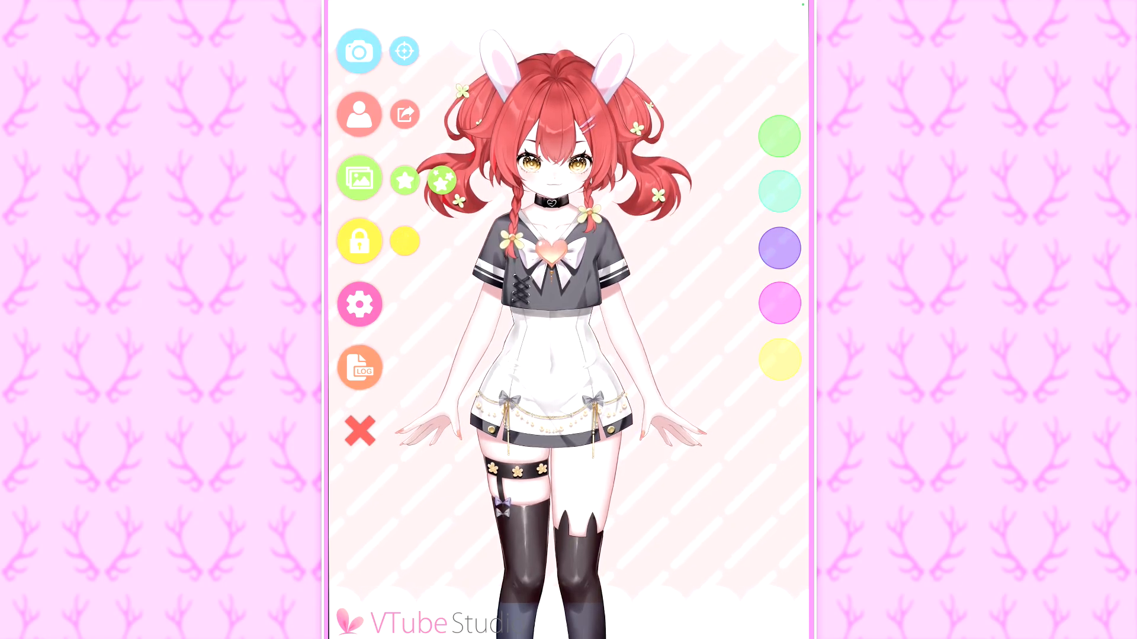
- Calibrate the face tracking for the red-haired bunny model and bring the main controls back into view
click(404, 51)
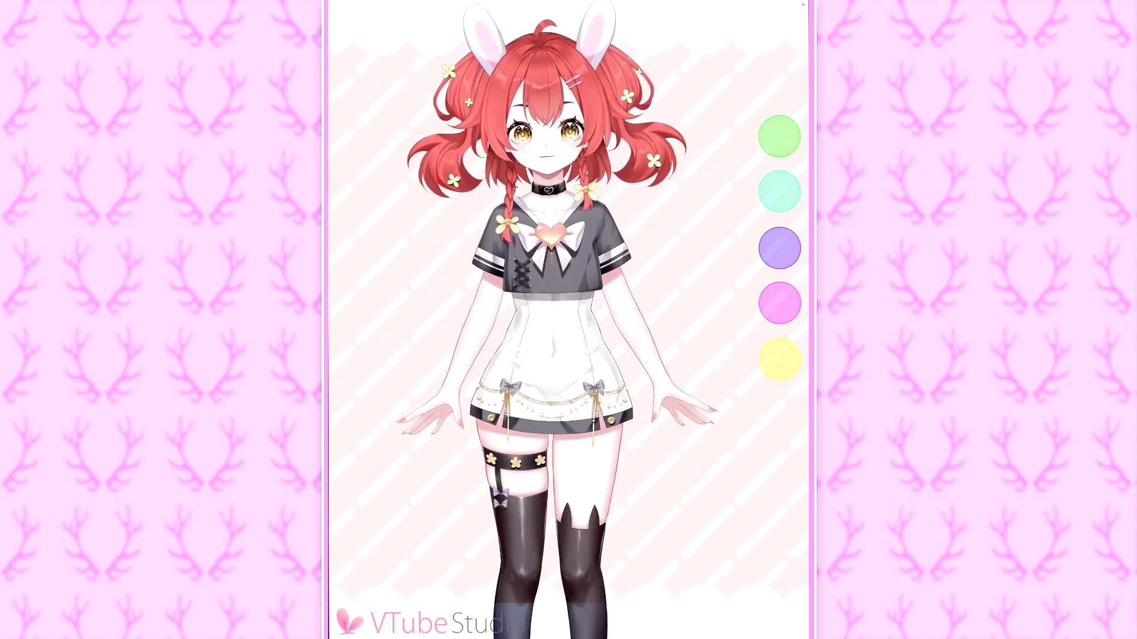
double_click(569, 320)
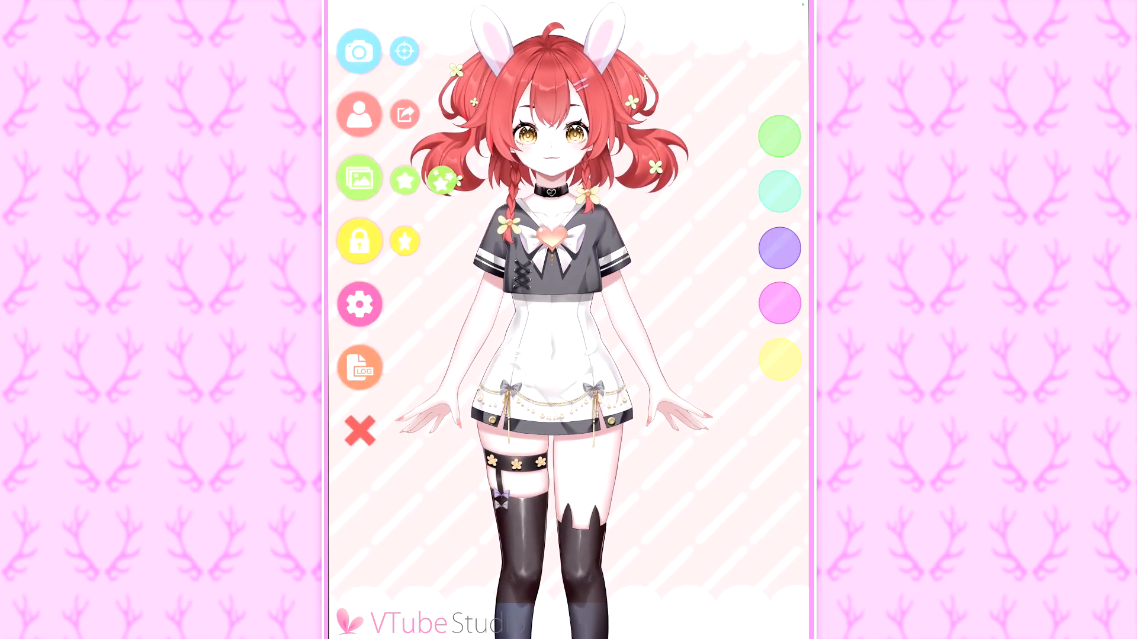